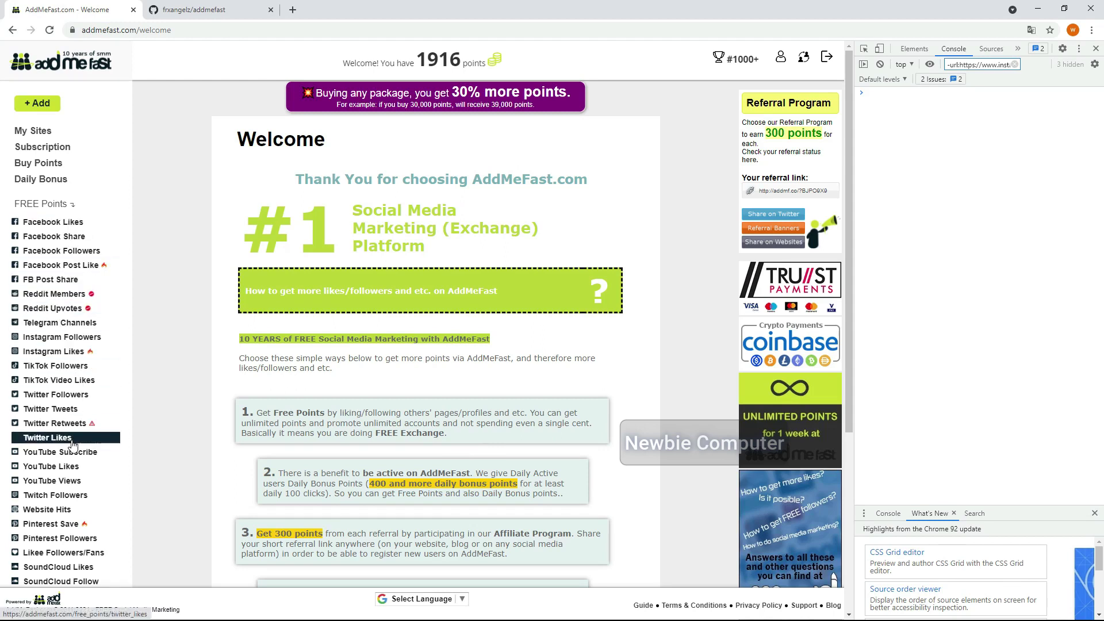
Open the promoted sites list, then close DevTools so the AddMeFast welcome page fills the window.
click(33, 133)
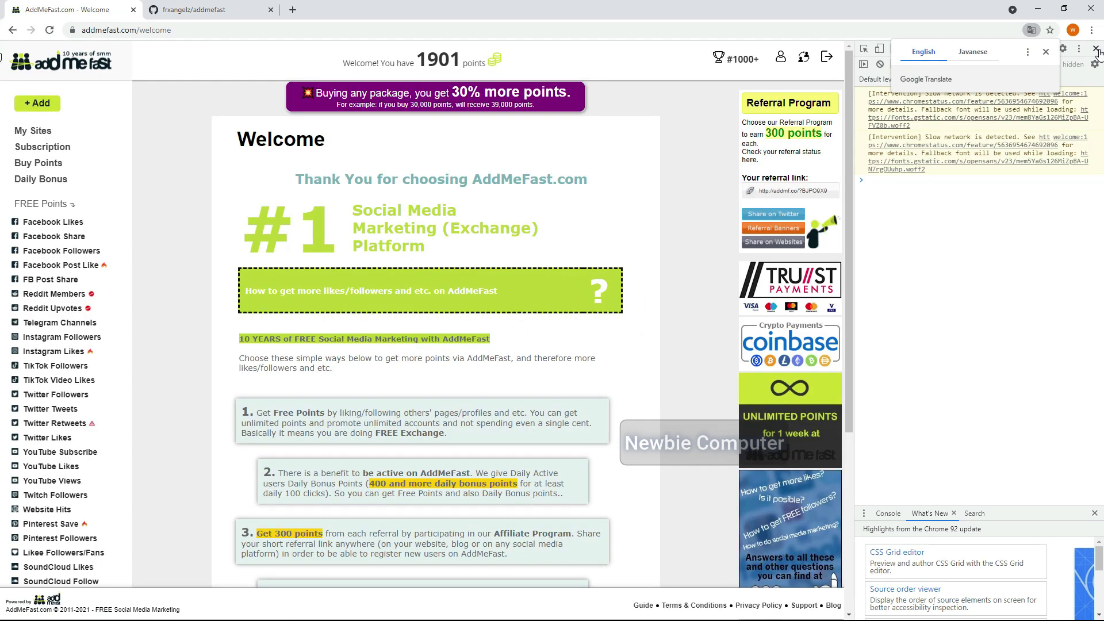
click(1096, 49)
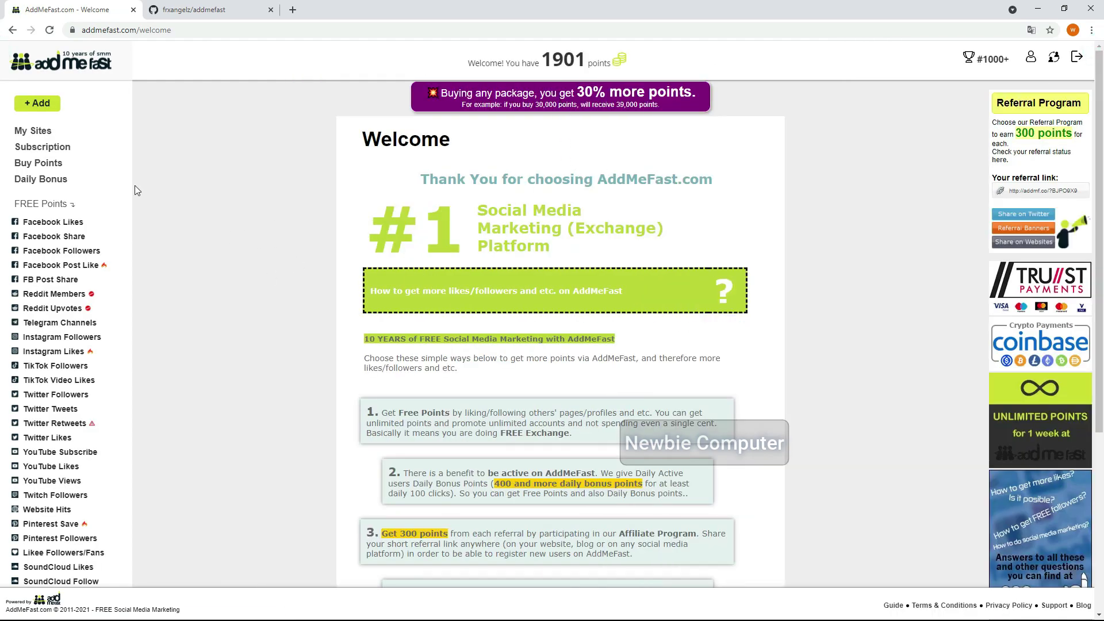
click(42, 132)
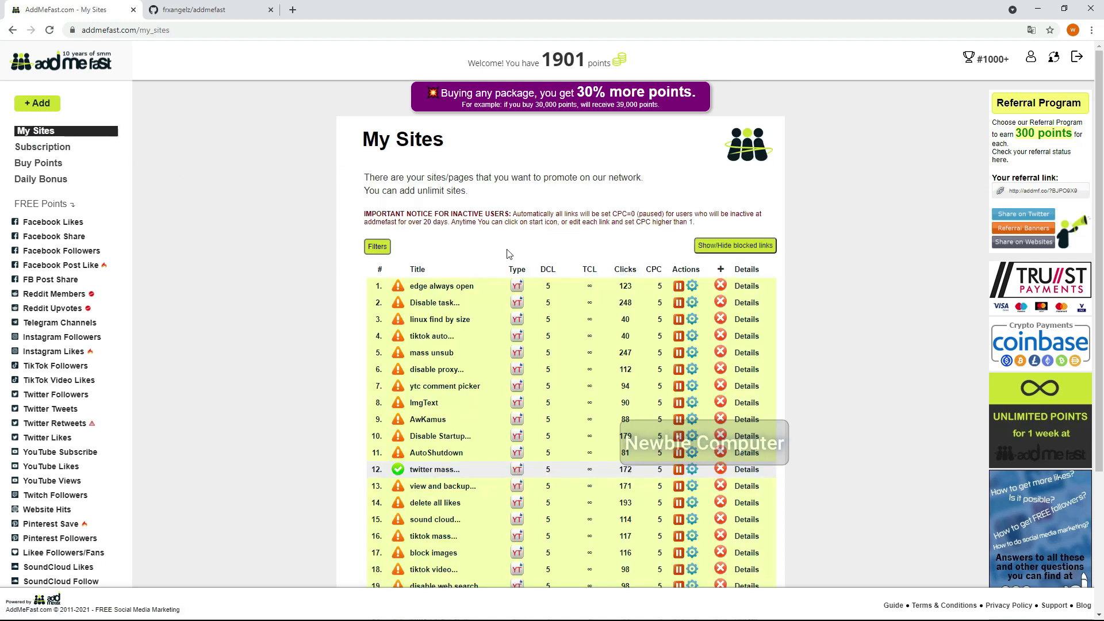
scroll(434, 301, down, 3)
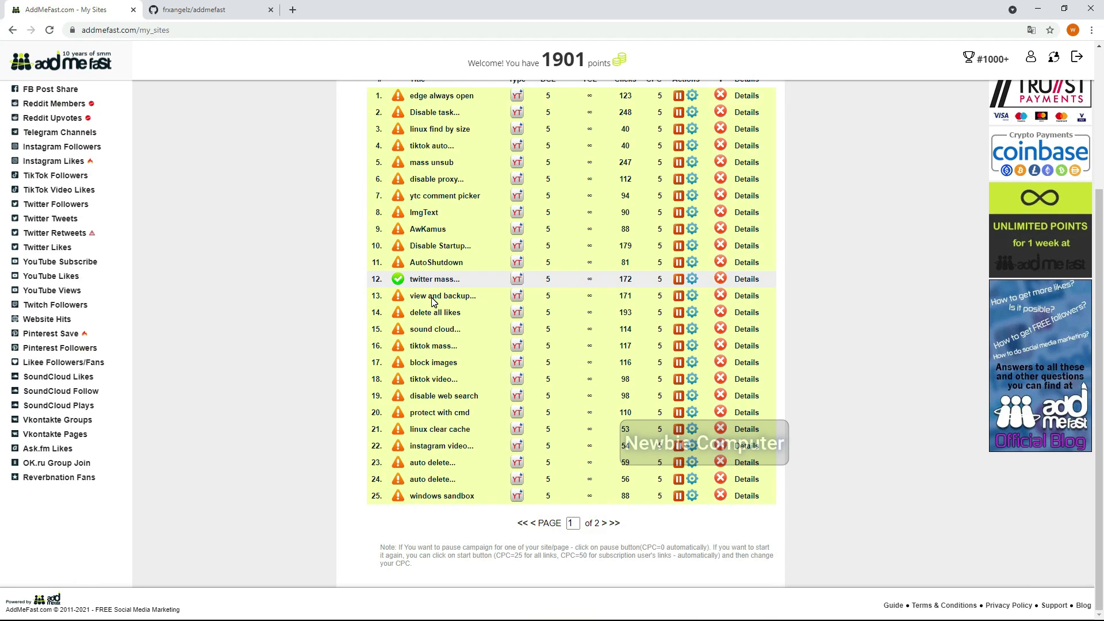
scroll(433, 302, up, 3)
scroll(384, 303, down, 1)
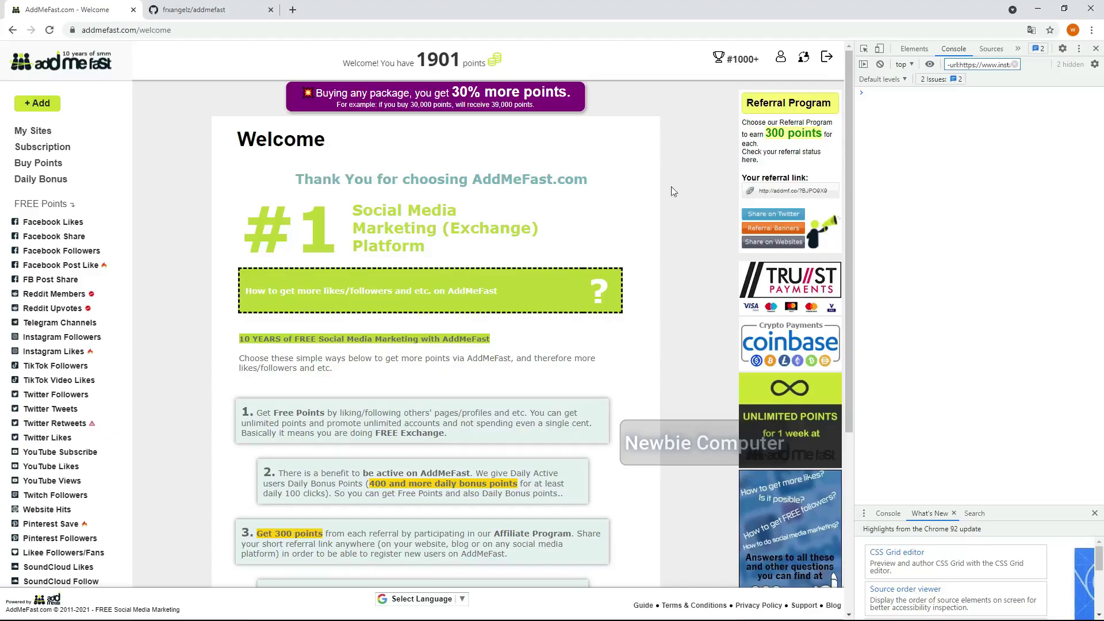
Load tiktok.com in a new tab.
click(294, 11)
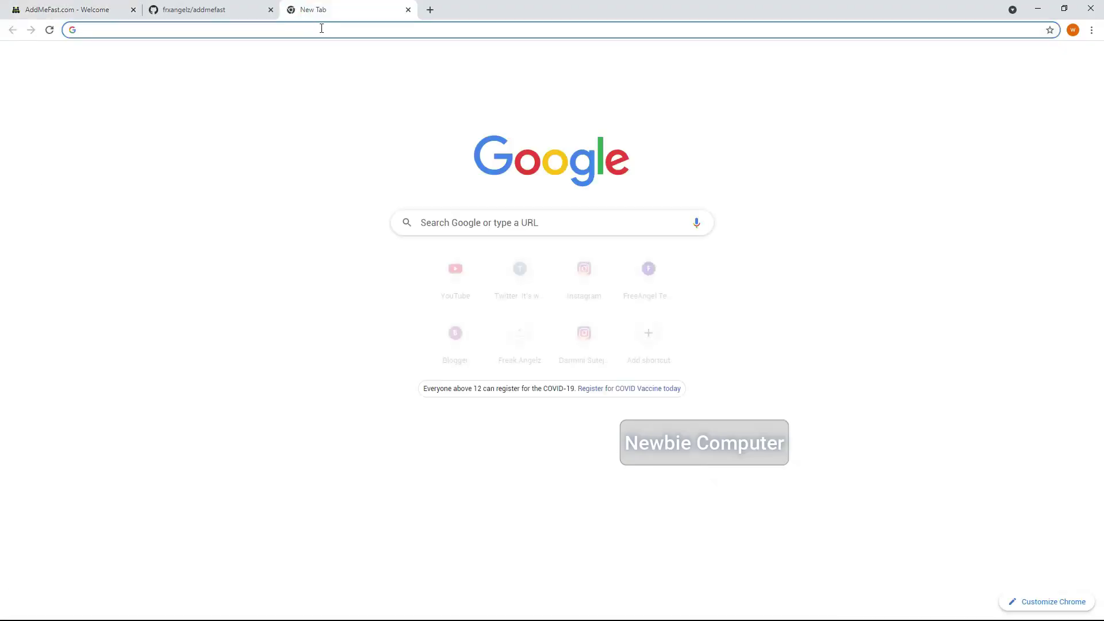
text(tiki)
key(BackSpace)
key(BackSpace)
text(k)
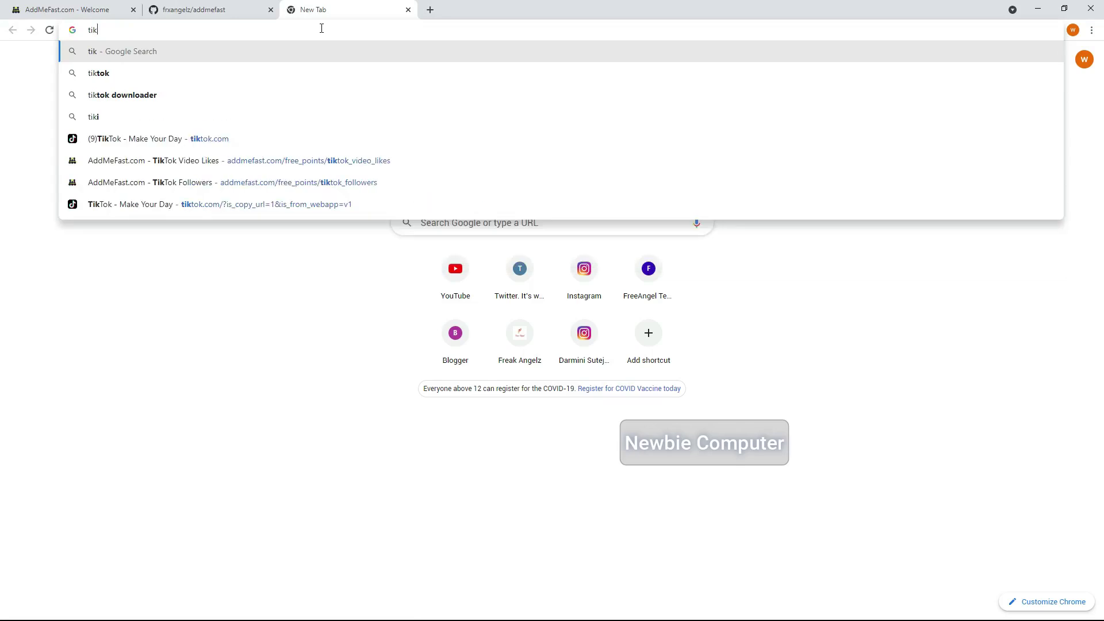
key(Down)
key(Down)
key(Down)
key(Down)
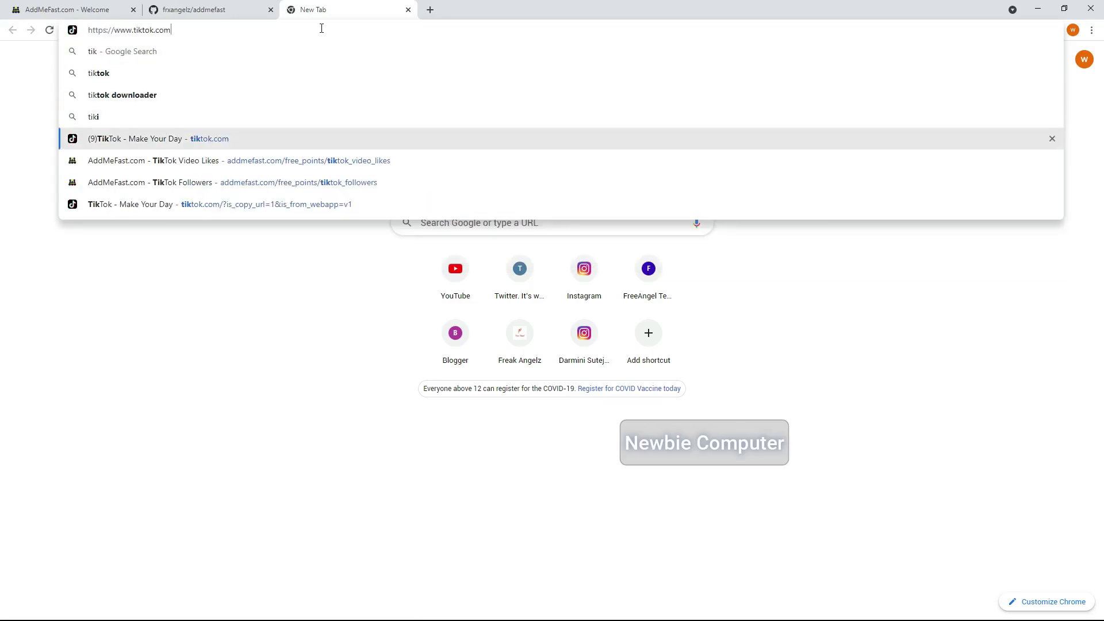
key(Return)
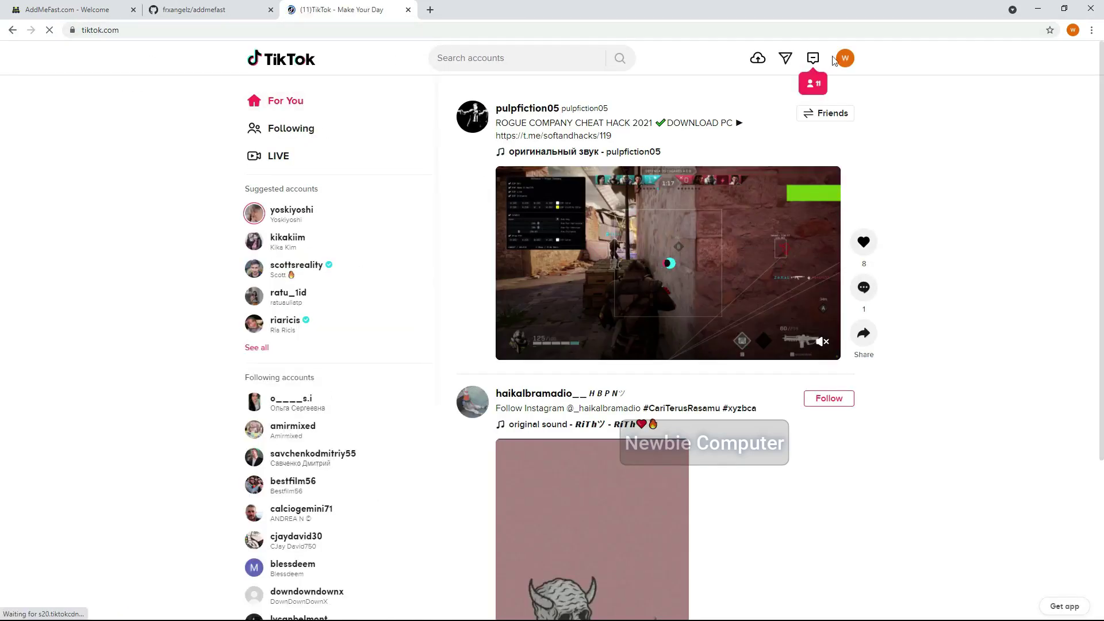
Load instagram.com in another tab, dismiss the Translate offer, then close the Instagram and TikTok tabs.
mouse_move(845, 58)
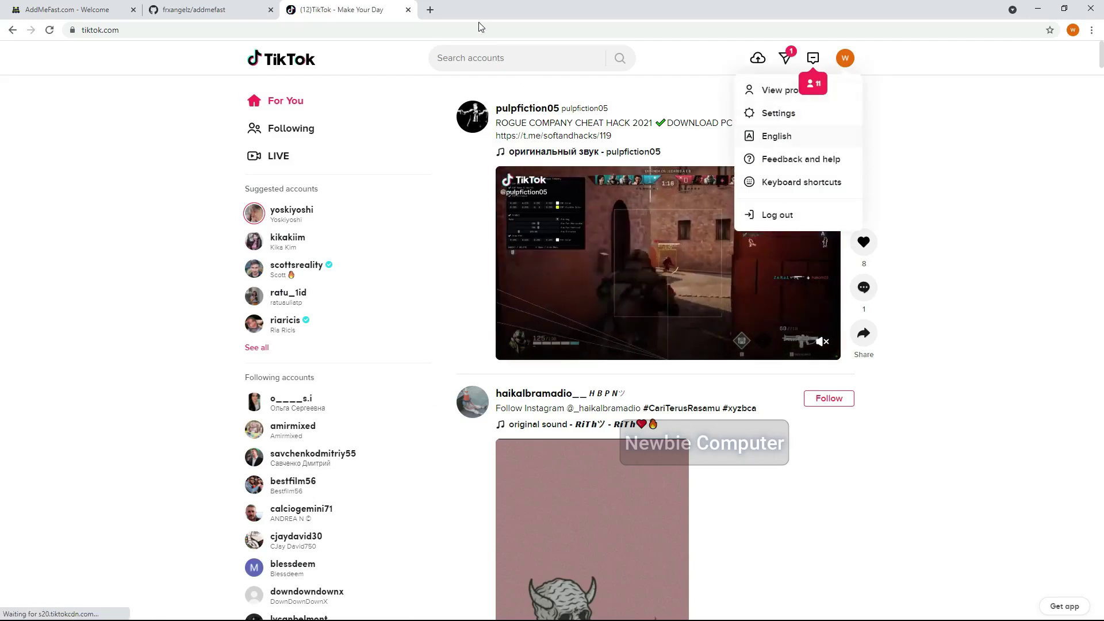
click(431, 9)
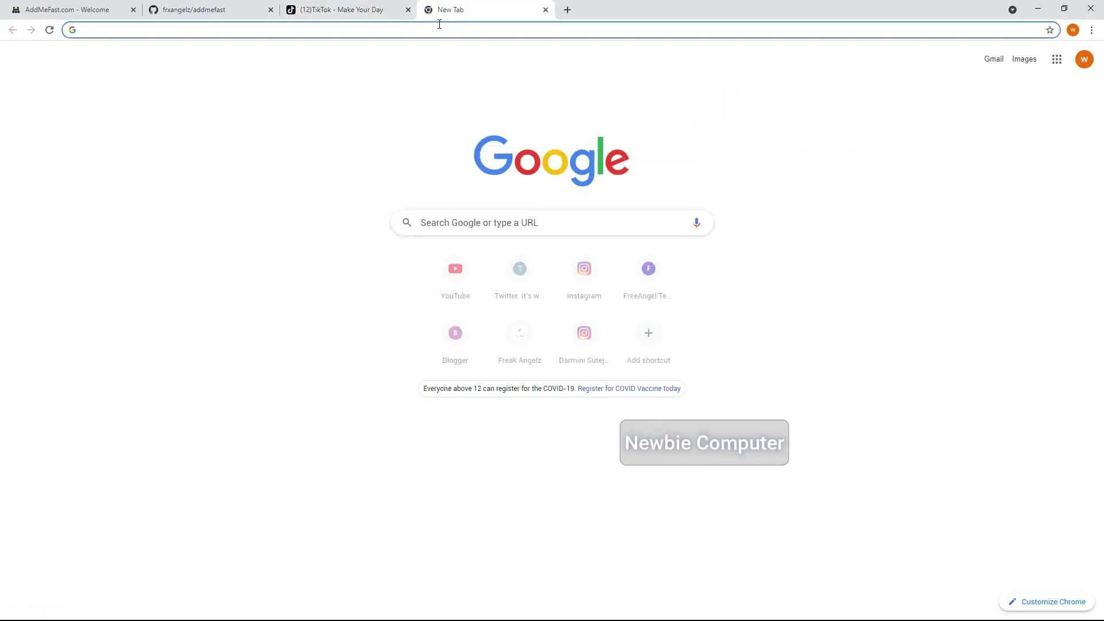
text(ins)
key(Return)
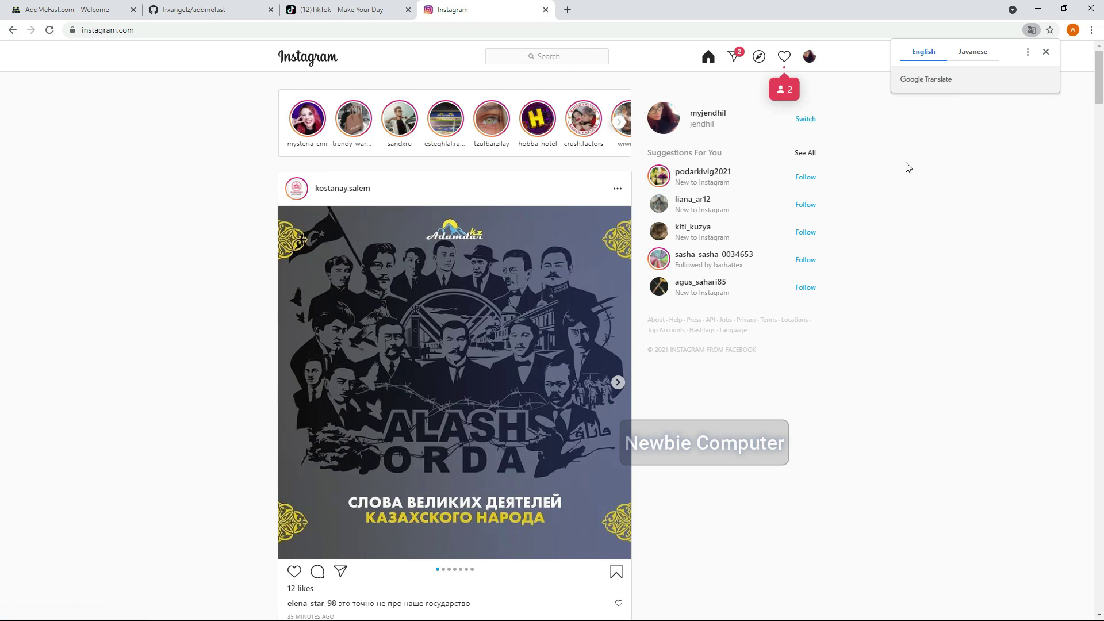
click(1046, 52)
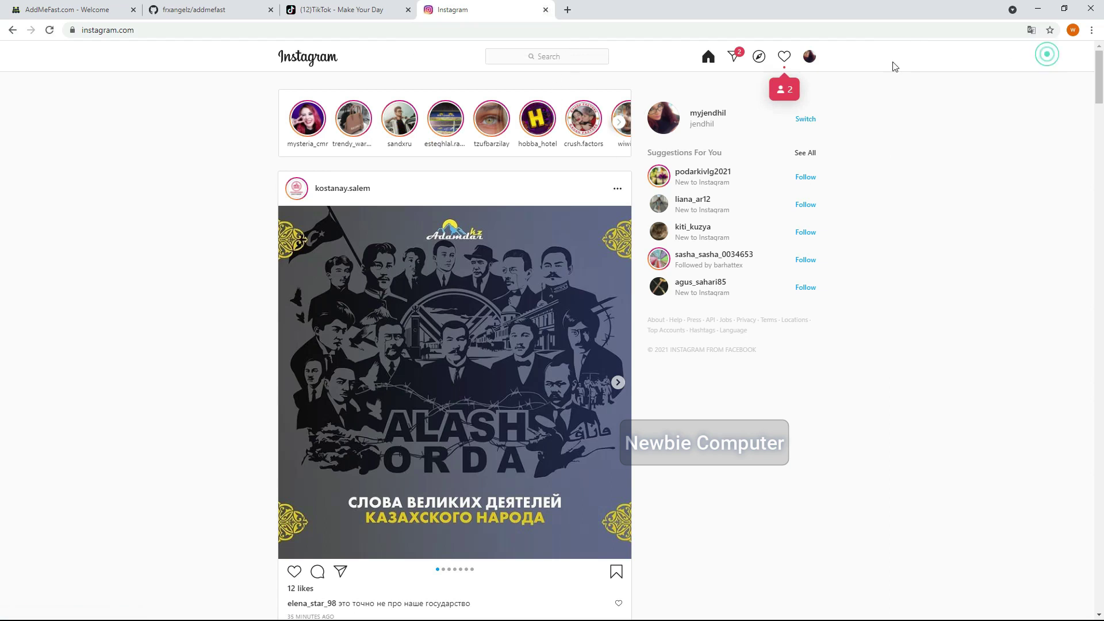
click(545, 11)
click(408, 10)
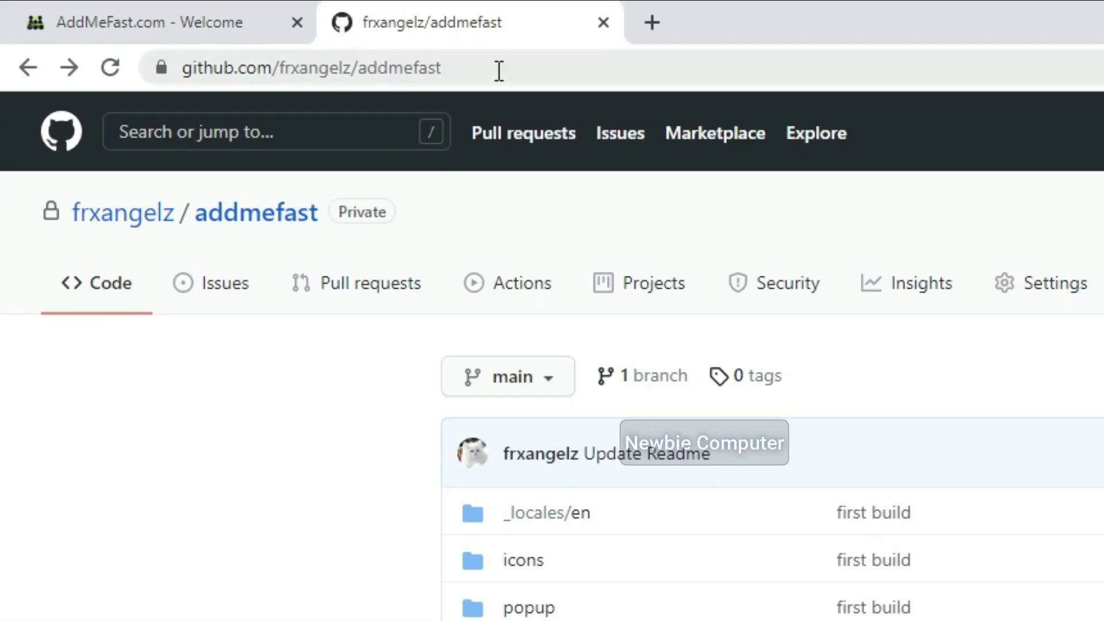
Download the repository via Code > Download ZIP and show addmefast-main.zip in its folder.
click(499, 71)
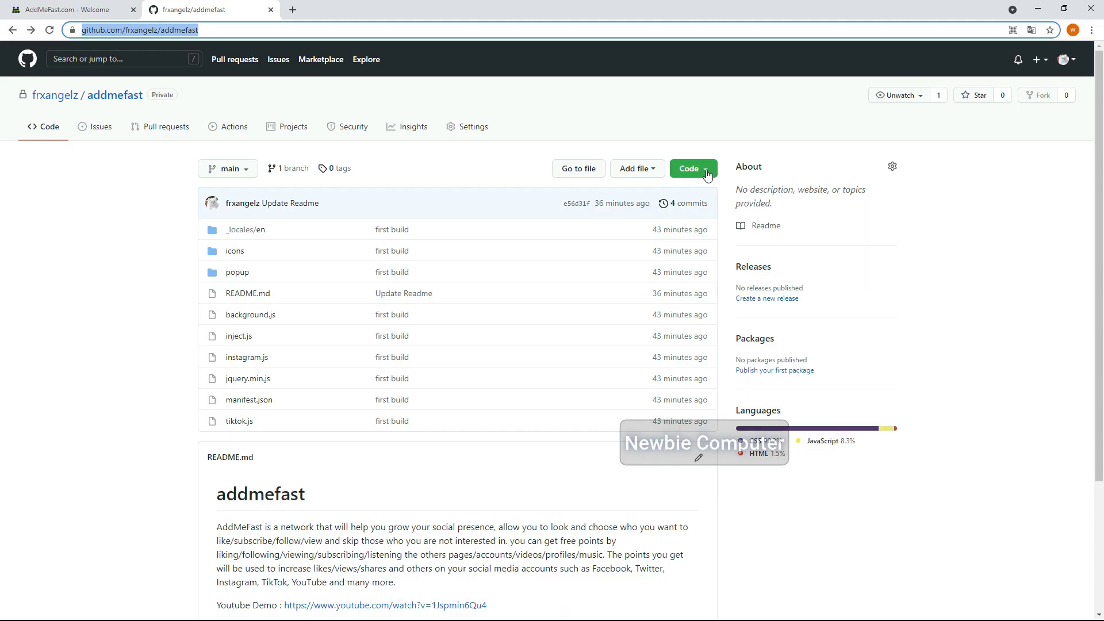
click(707, 172)
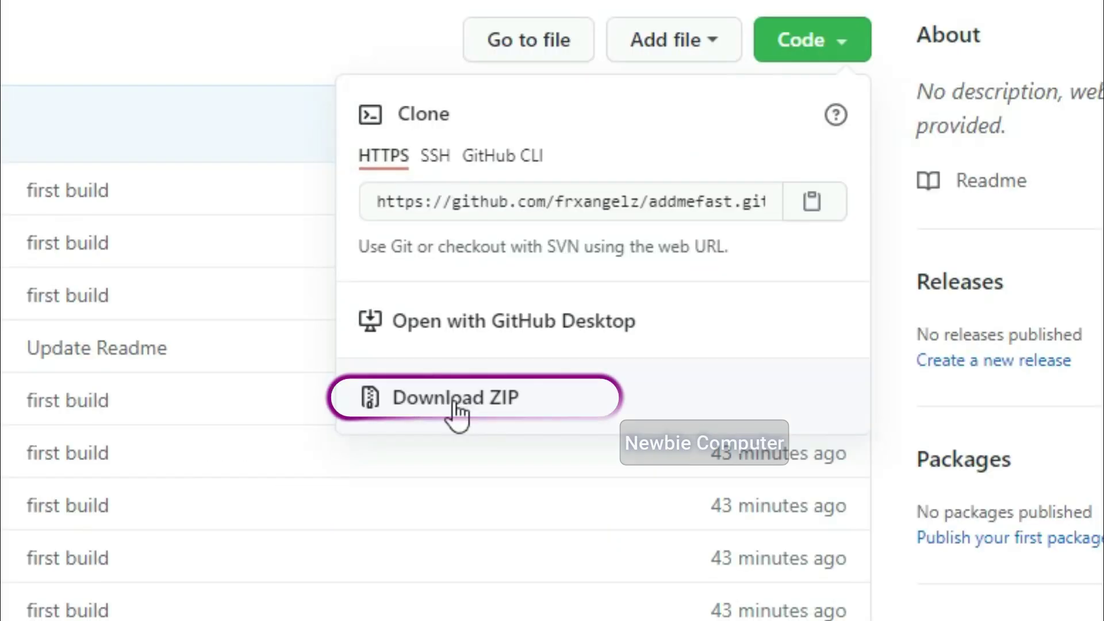
click(458, 408)
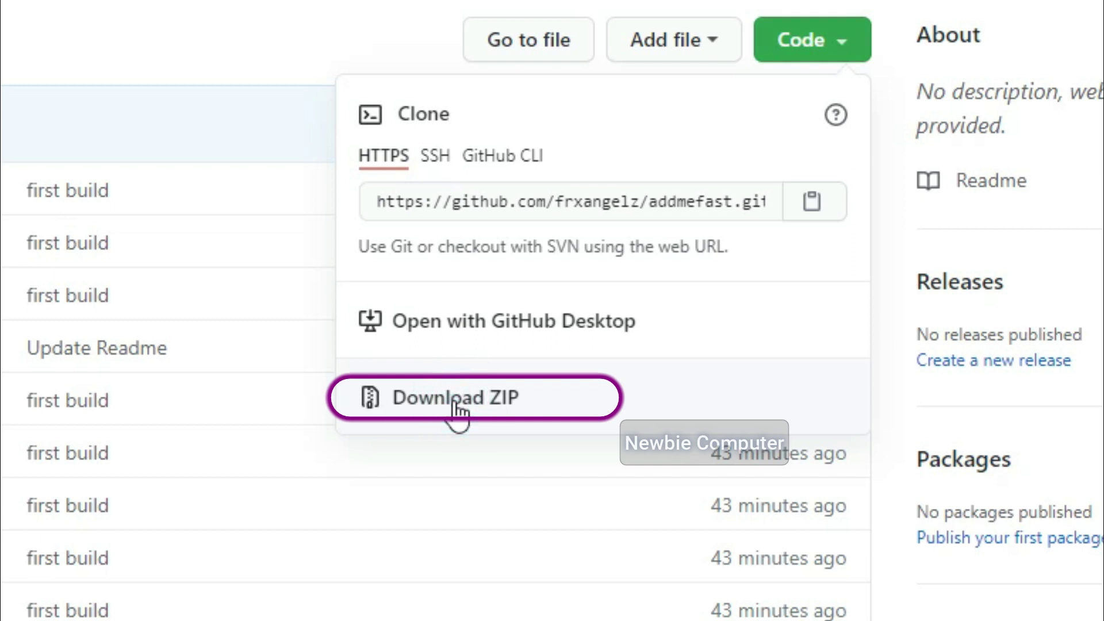
click(996, 331)
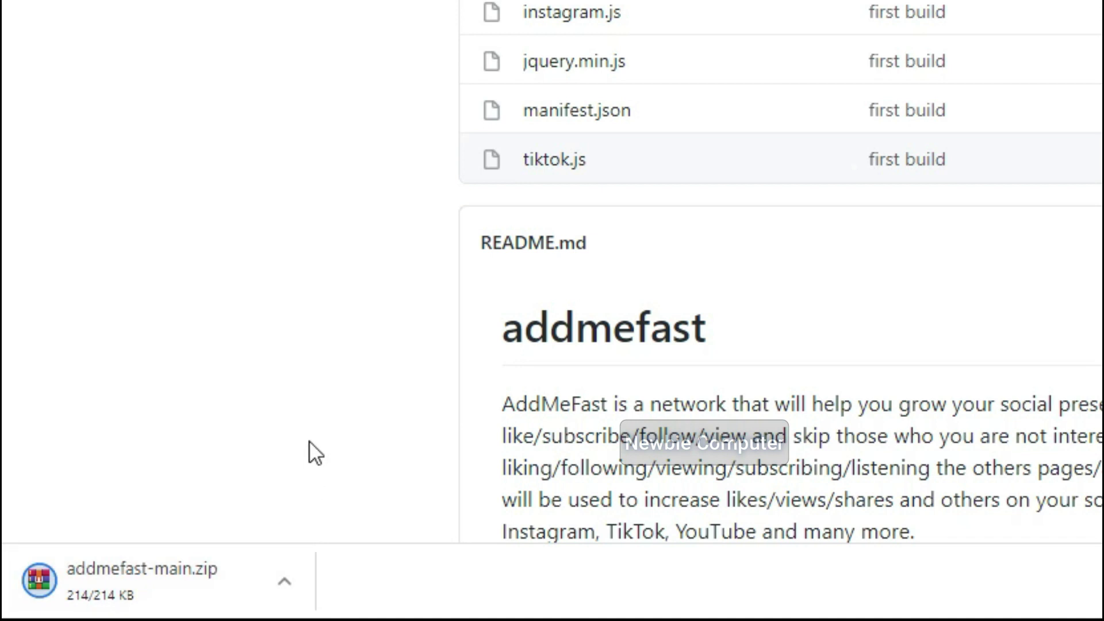
click(296, 584)
click(341, 495)
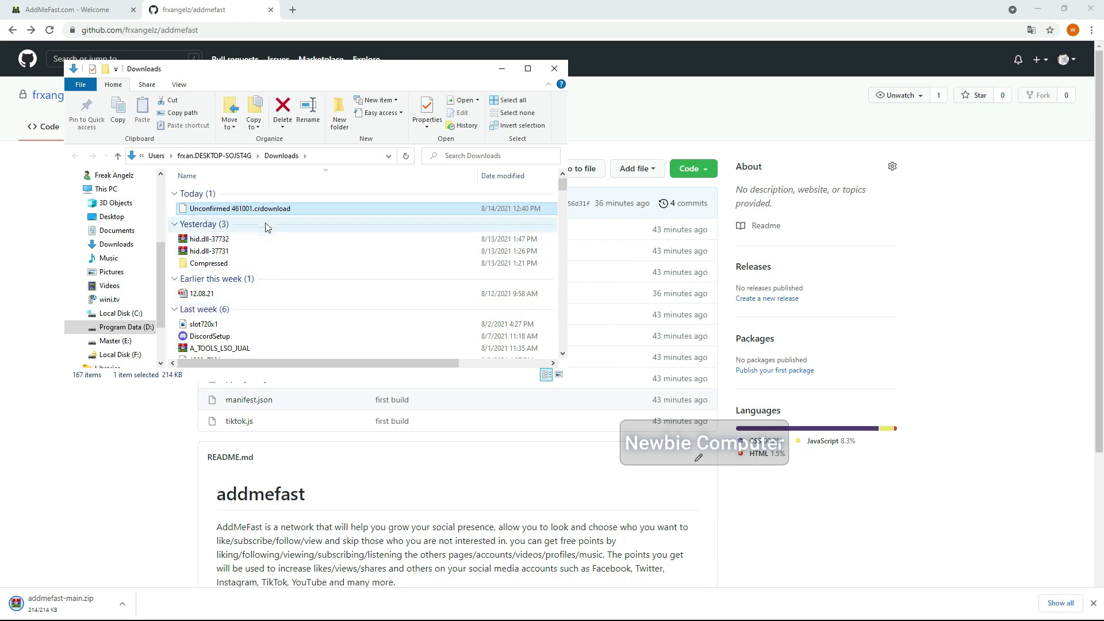
Move addmefast-main.zip from Downloads into the test folder on Master (E:).
click(528, 70)
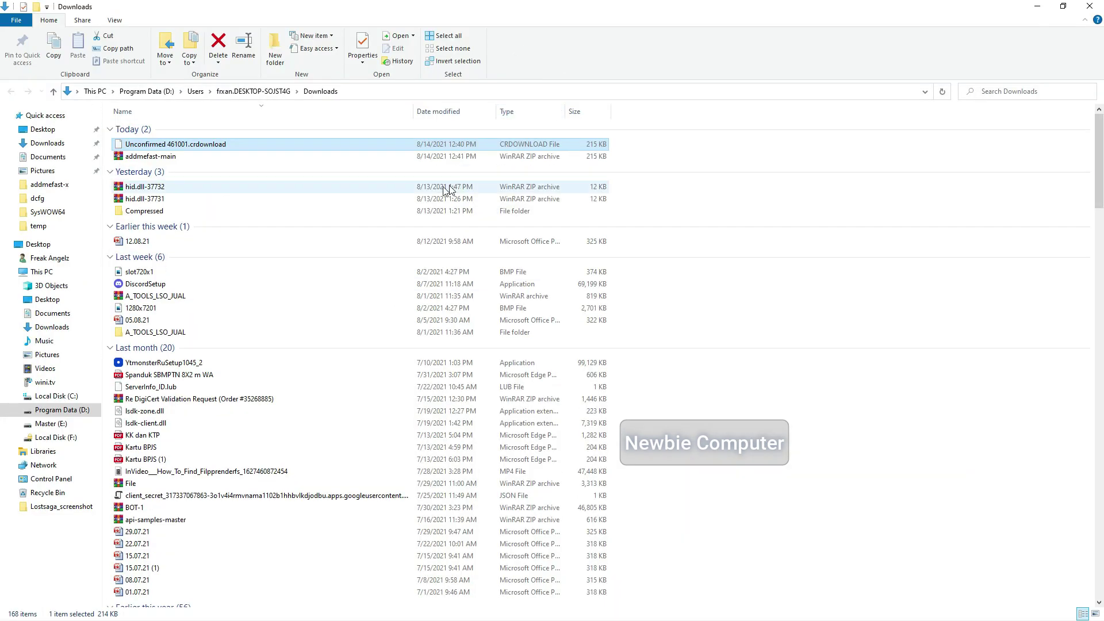
click(173, 158)
right_click(173, 162)
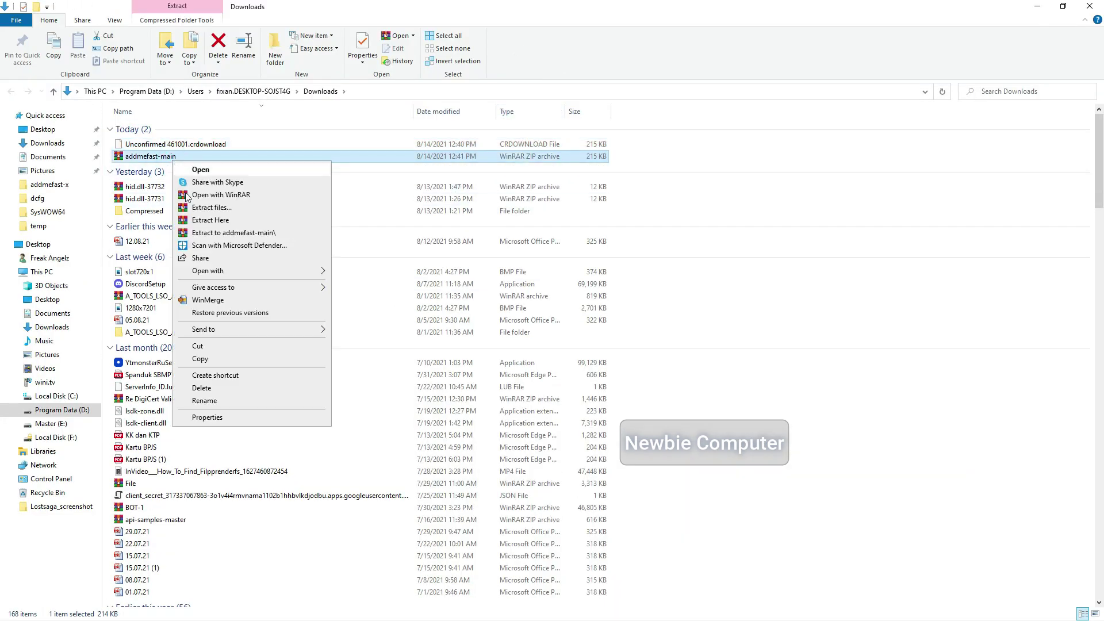
click(204, 345)
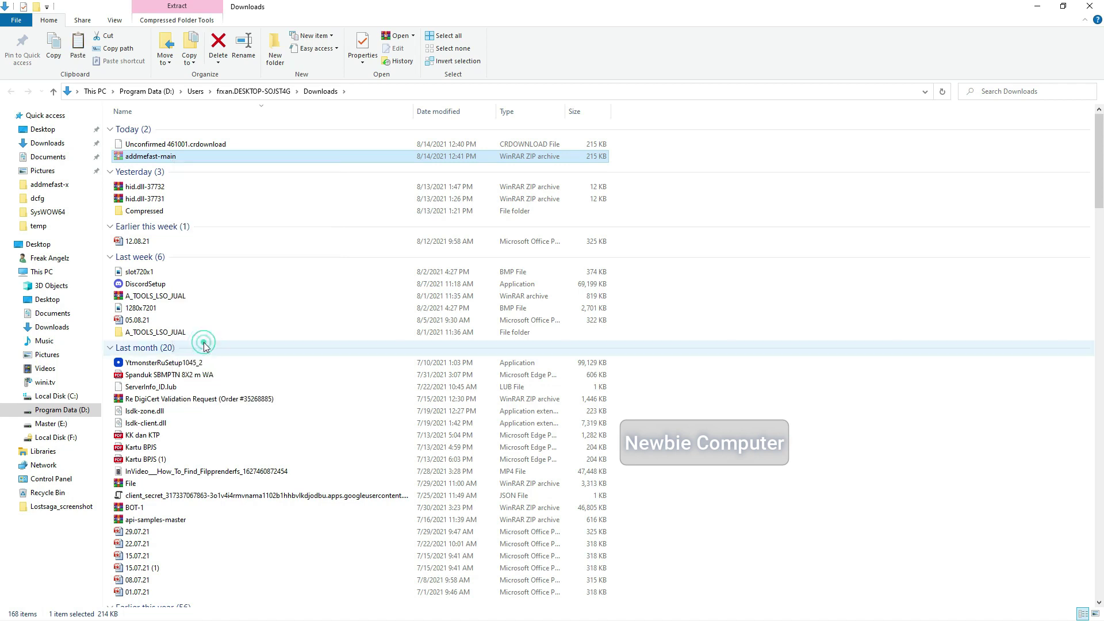
click(65, 425)
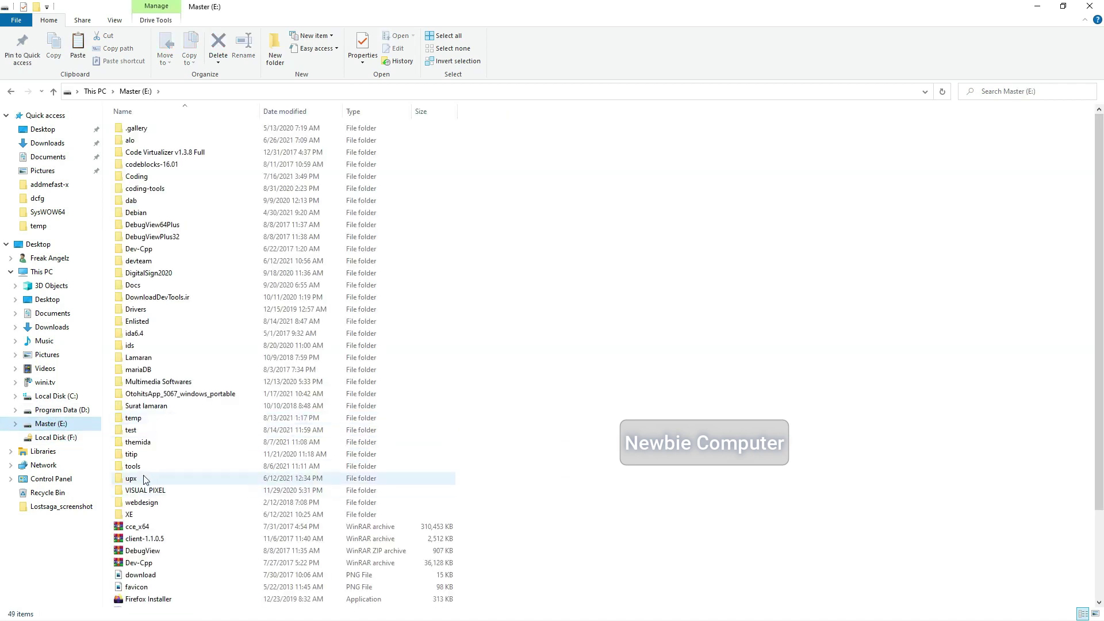
double_click(130, 431)
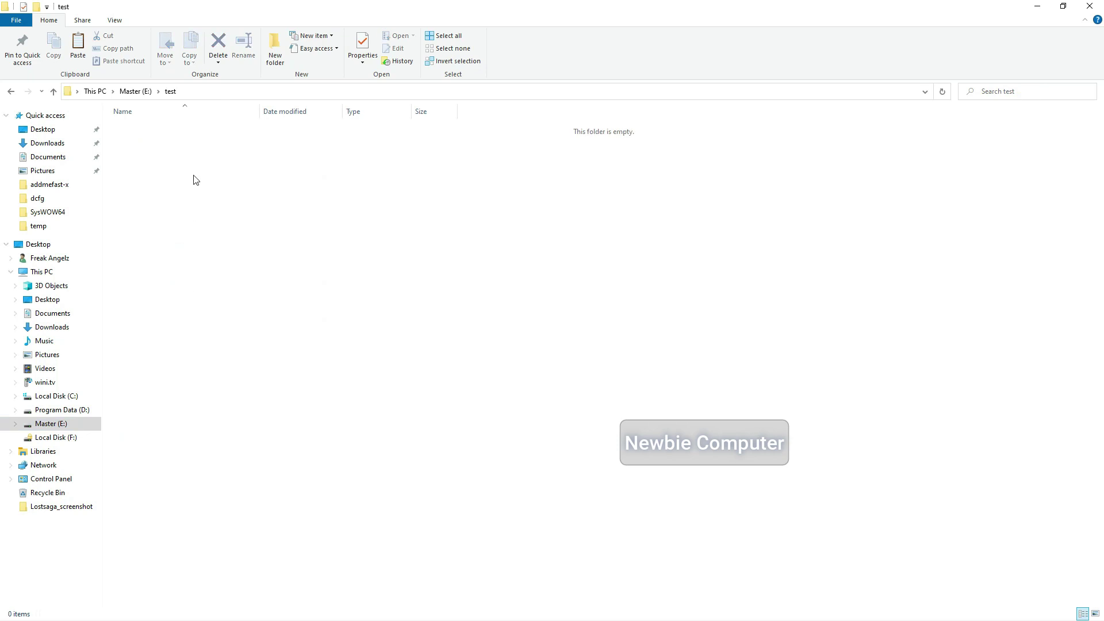
right_click(196, 203)
click(214, 278)
Extract addmefast-main.zip here and select the new addmefast-main folder.
right_click(170, 128)
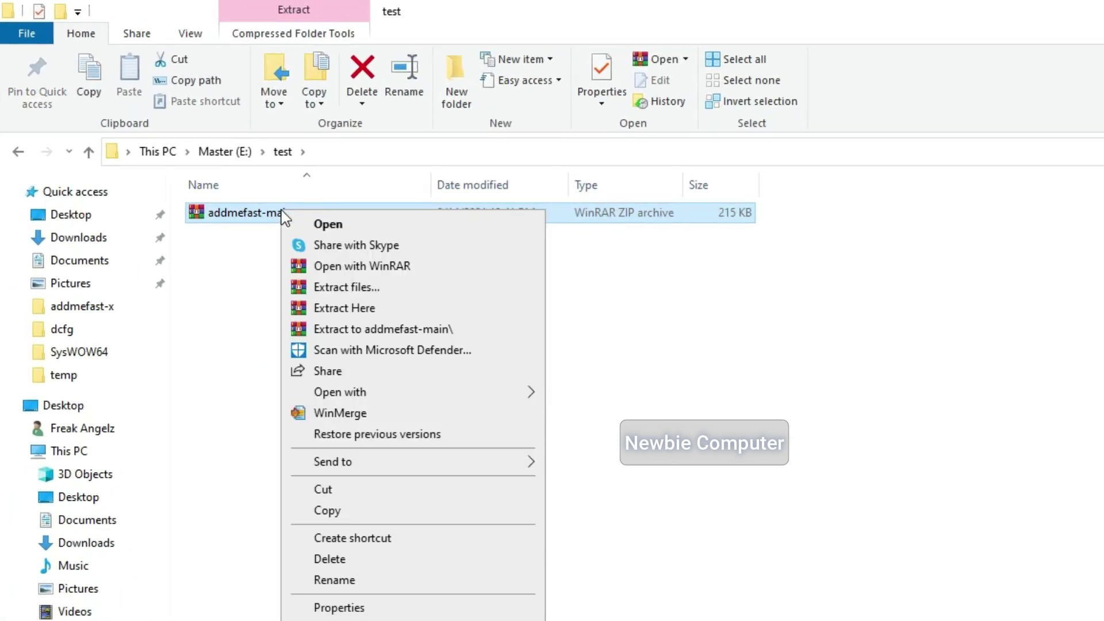
click(333, 309)
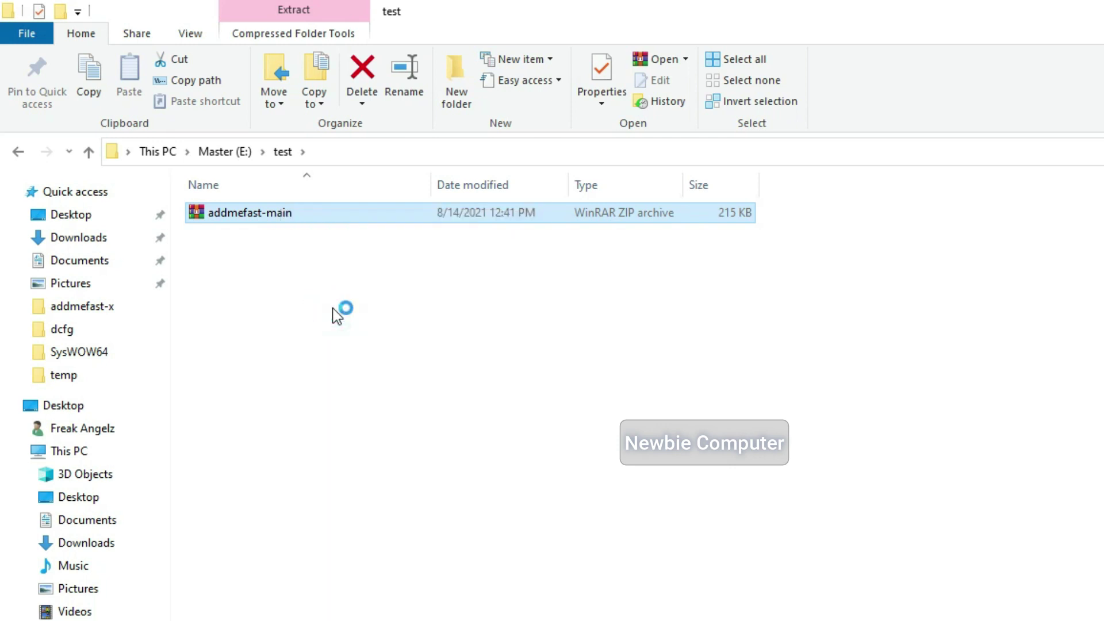
click(357, 401)
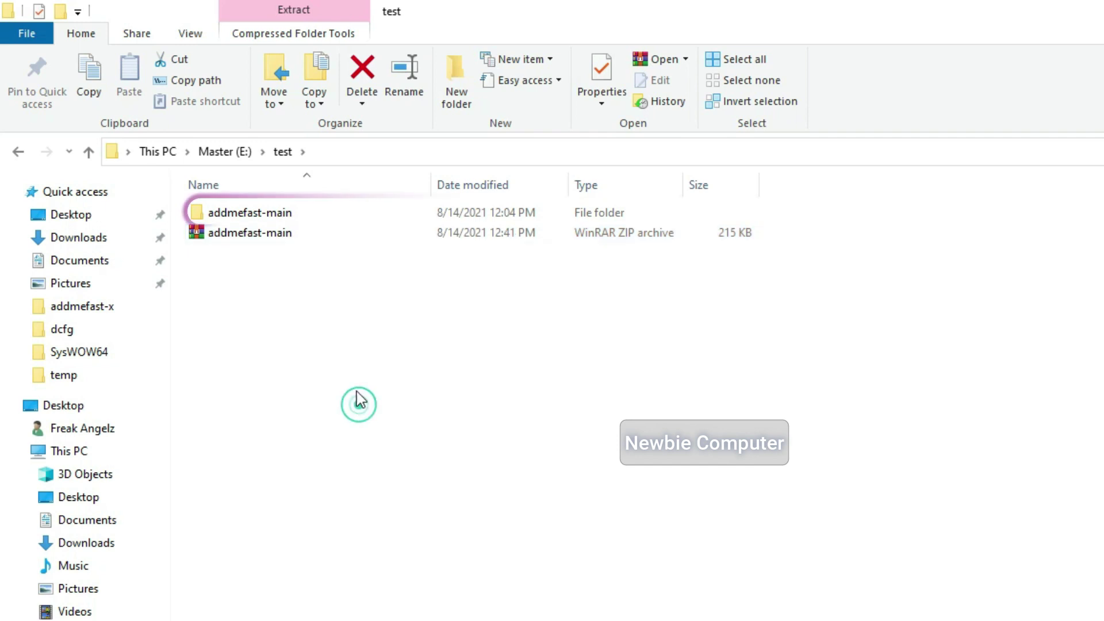
click(269, 215)
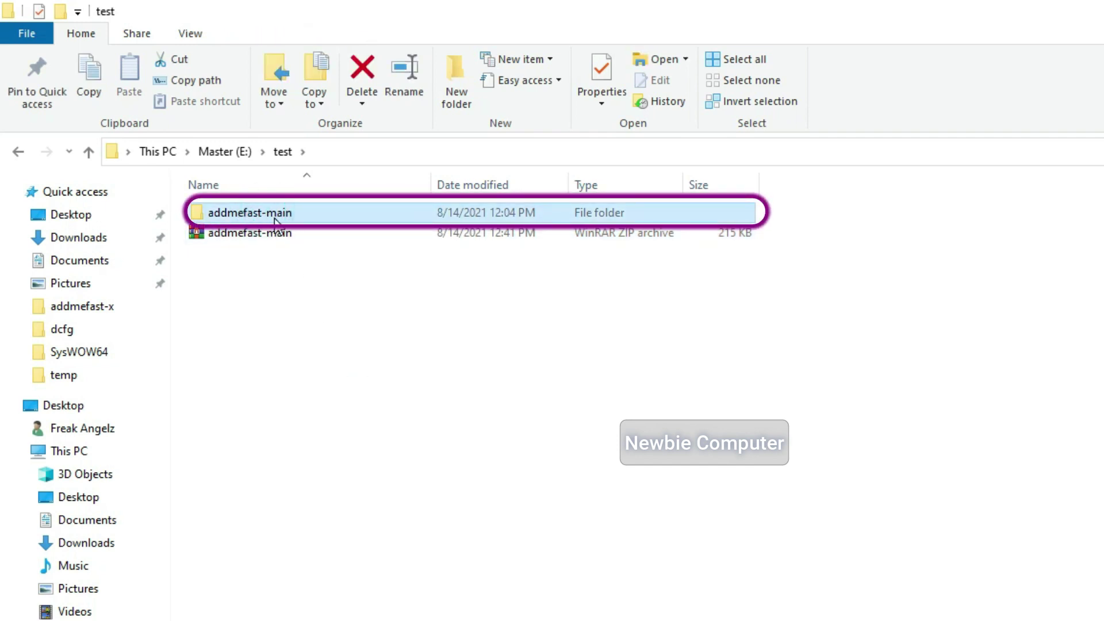
key(super)
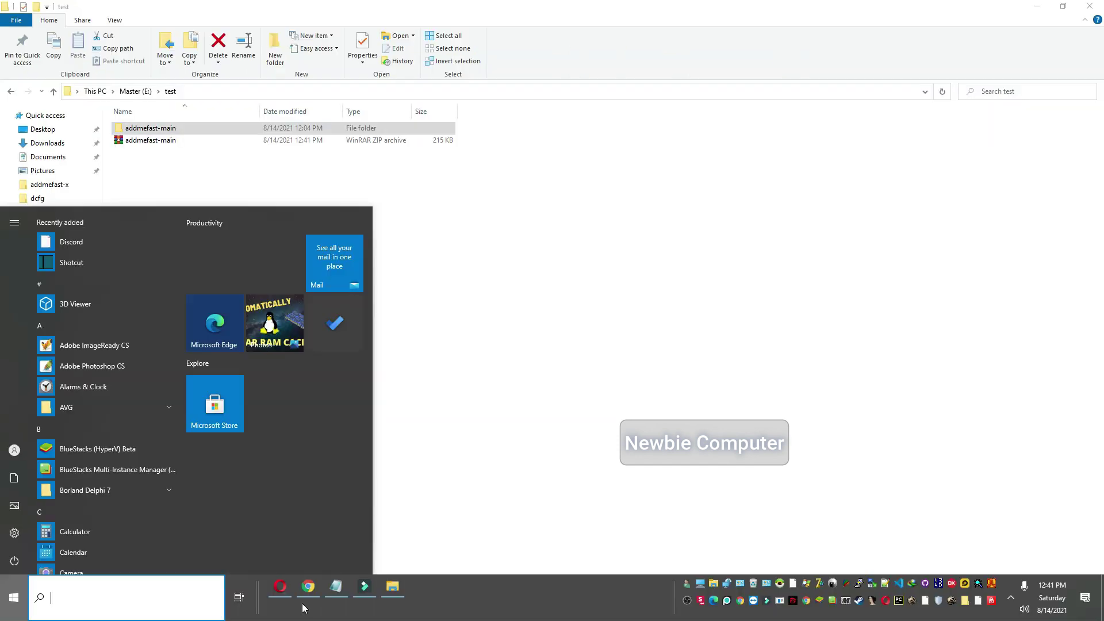
Go to Chrome's Settings > Extensions page, dismiss the download bar, and turn Developer mode on.
click(309, 587)
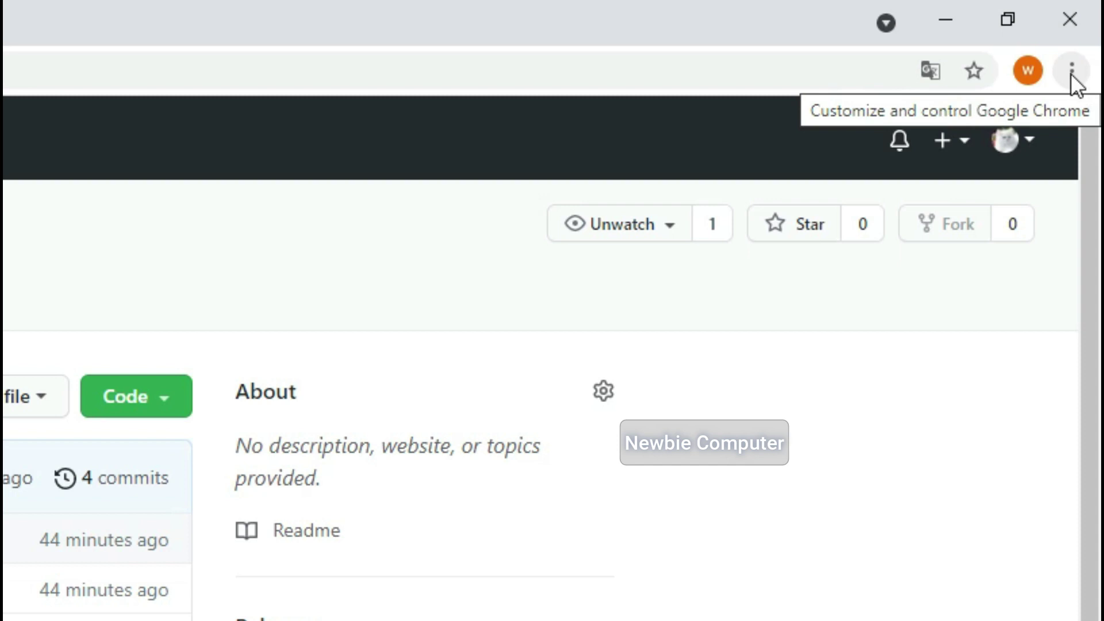
click(1071, 73)
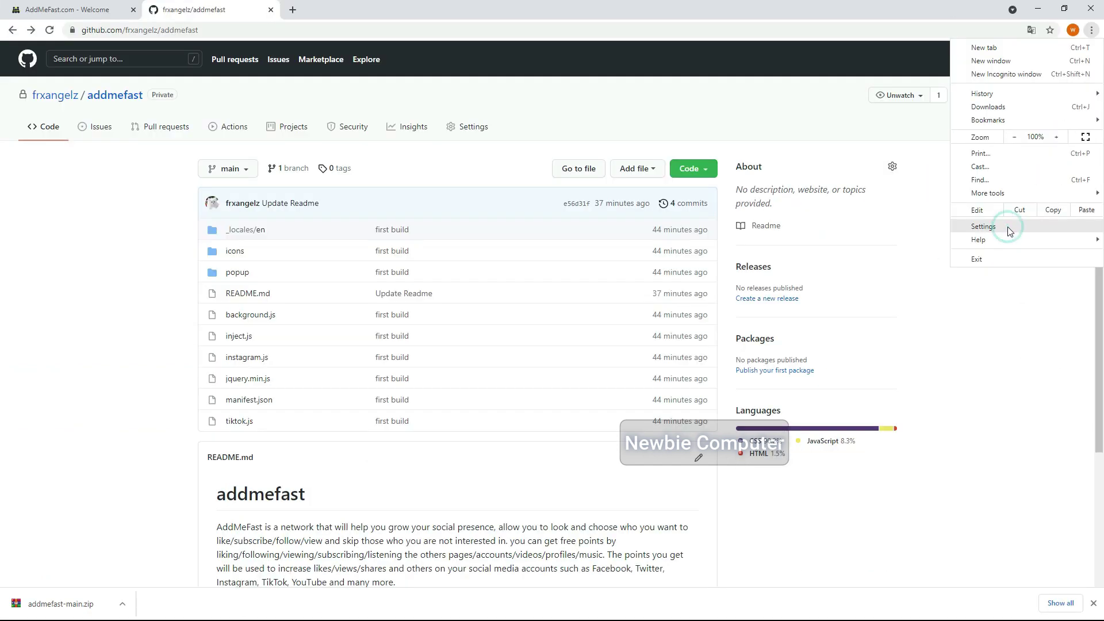
click(878, 540)
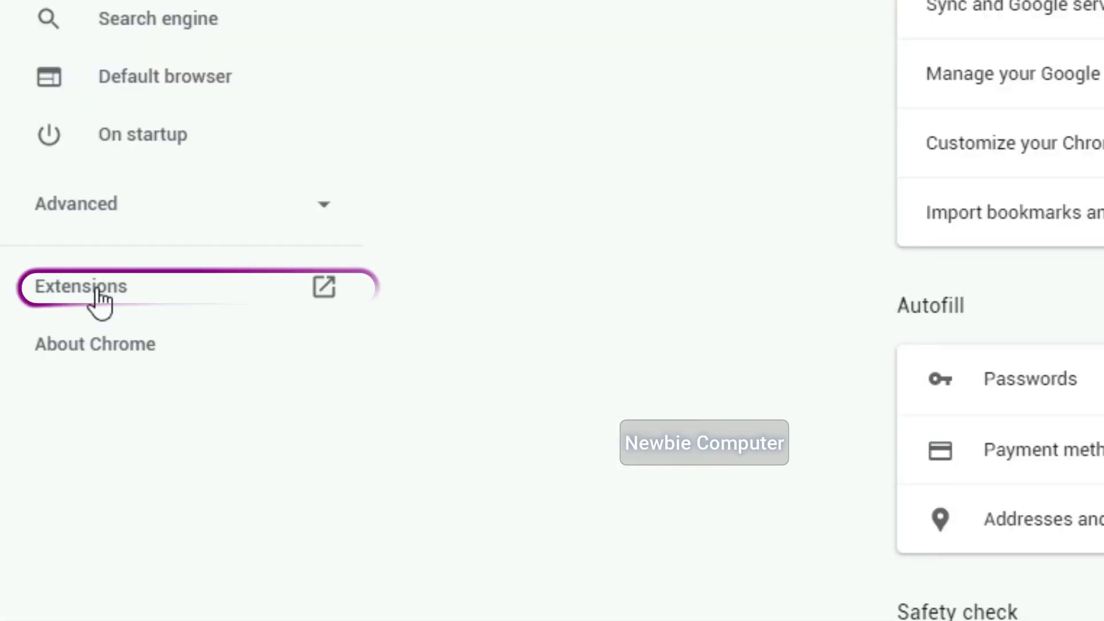
click(105, 296)
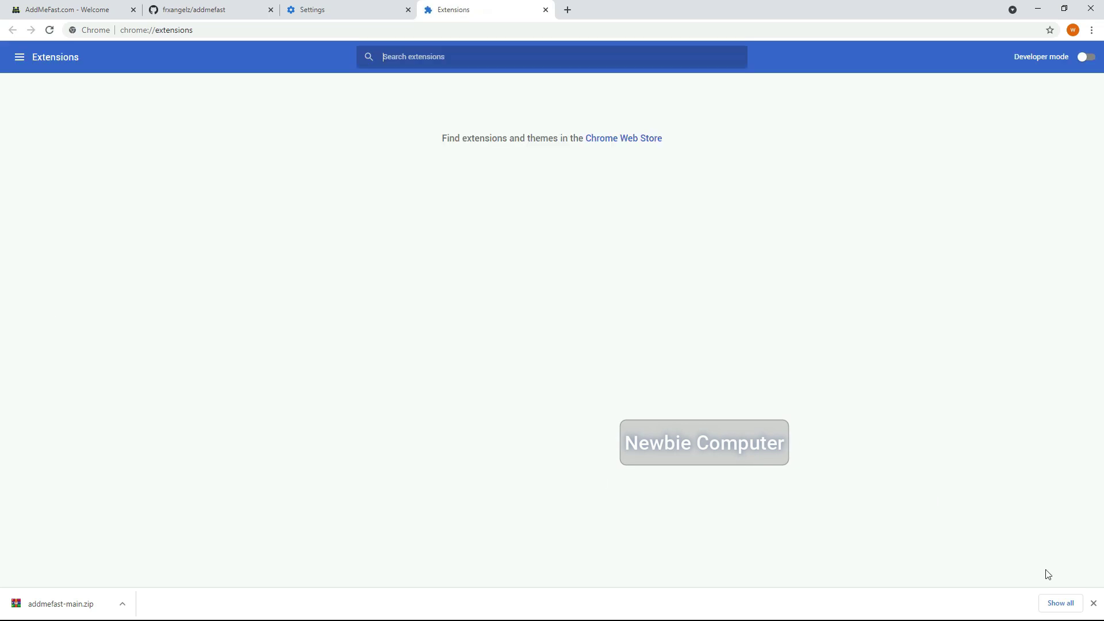
click(1094, 604)
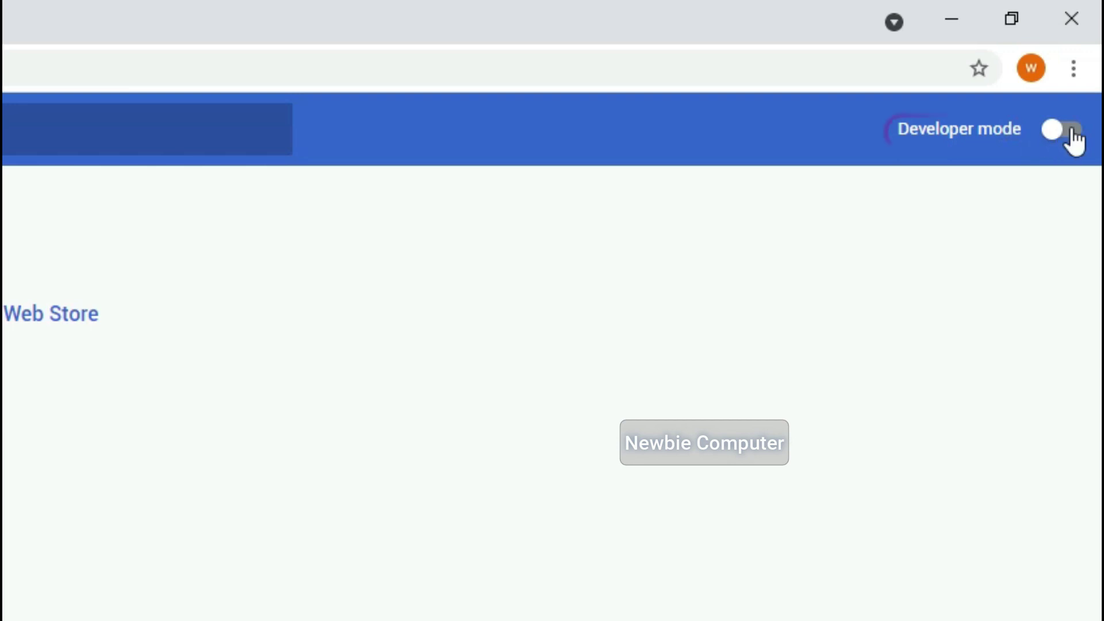
click(1076, 133)
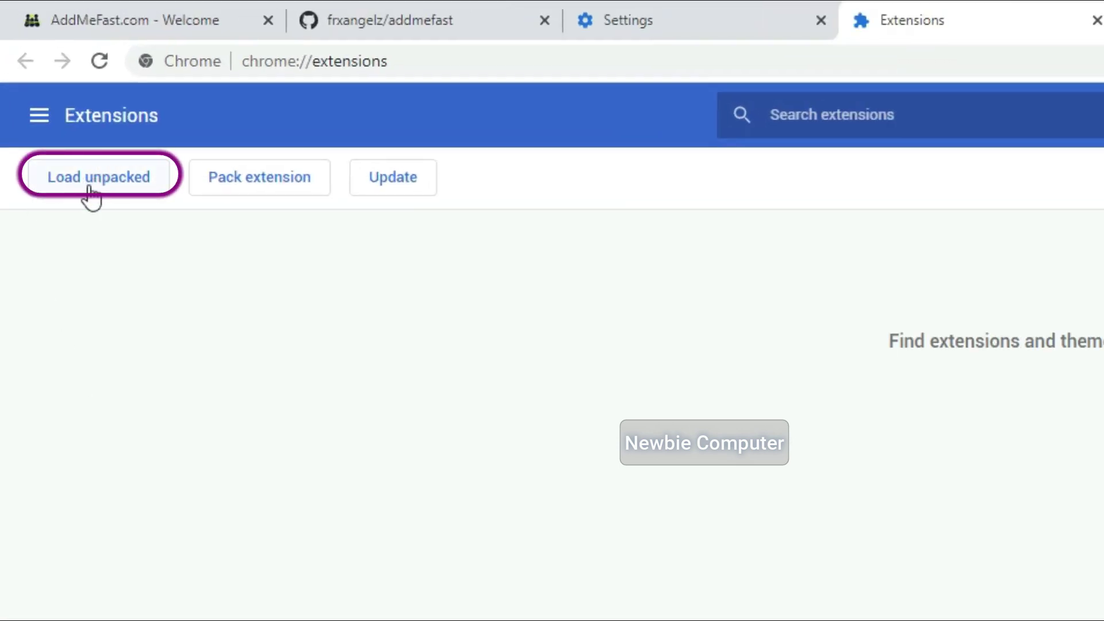
Load unpacked from Master (E:) > test > addmefast-main as the extension folder.
click(89, 187)
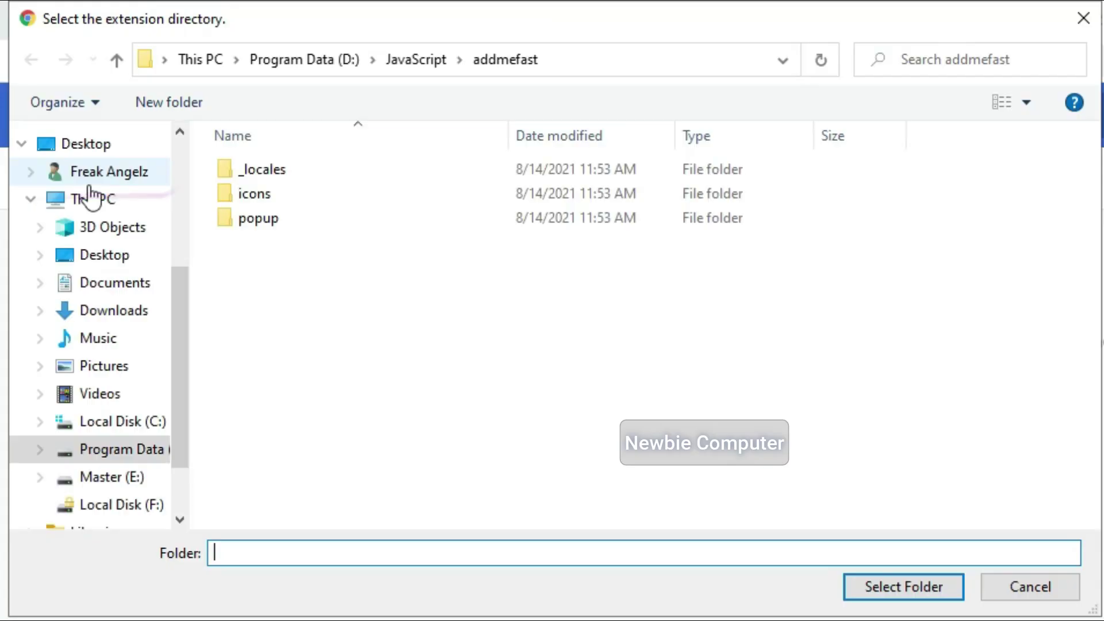
click(133, 488)
scroll(388, 429, down, 6)
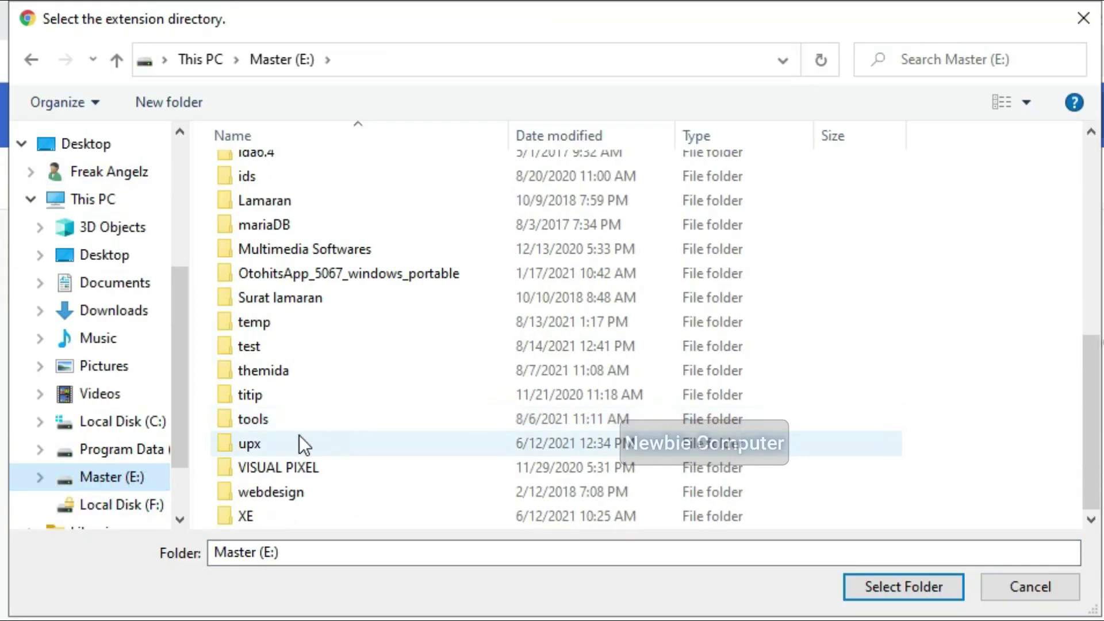
double_click(248, 345)
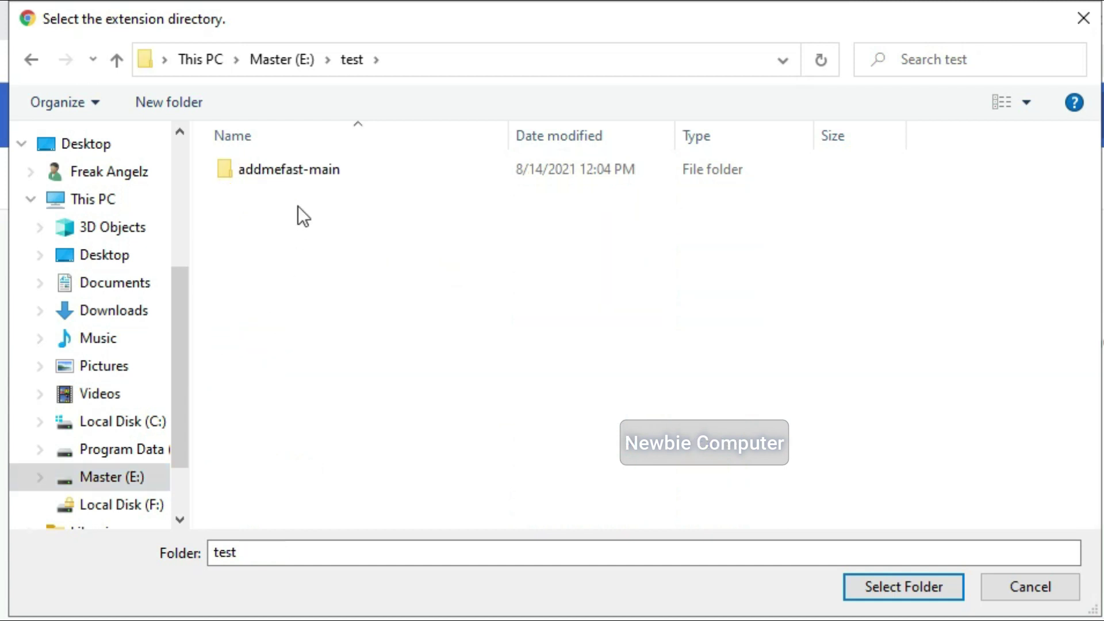
click(292, 176)
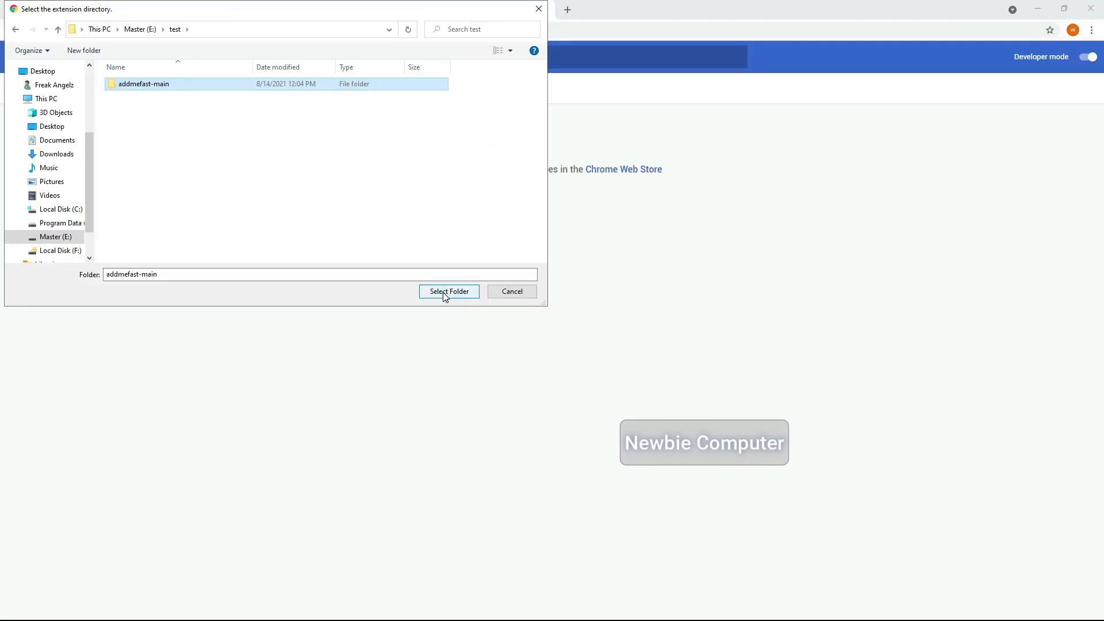
click(899, 592)
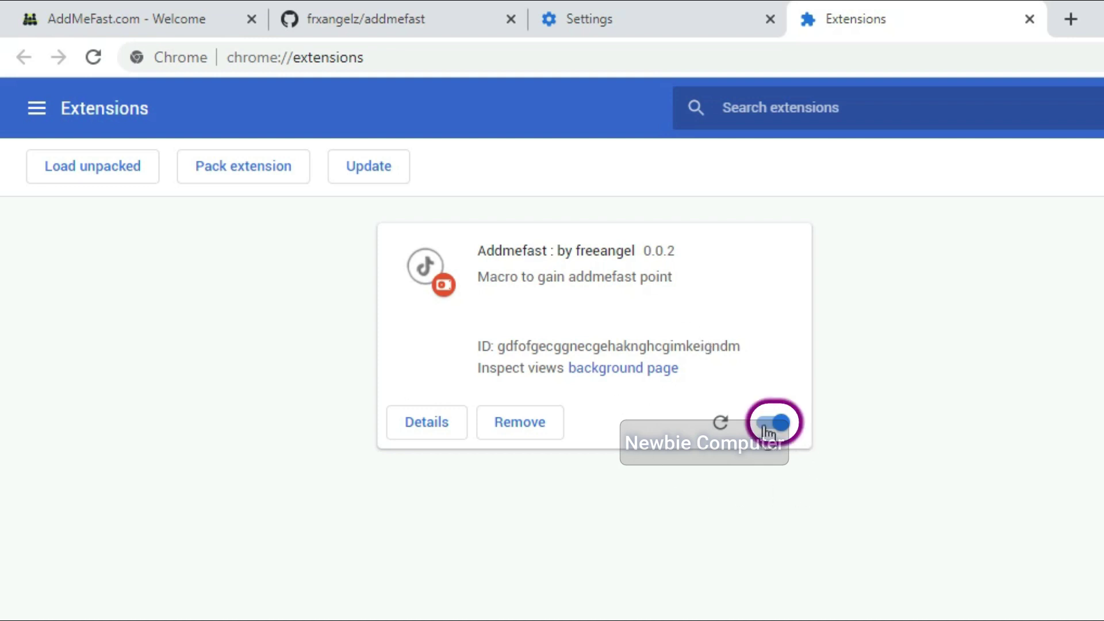
On the AddMeFast tab, launch Addmefast : by freeangel from the Extensions menu.
click(160, 19)
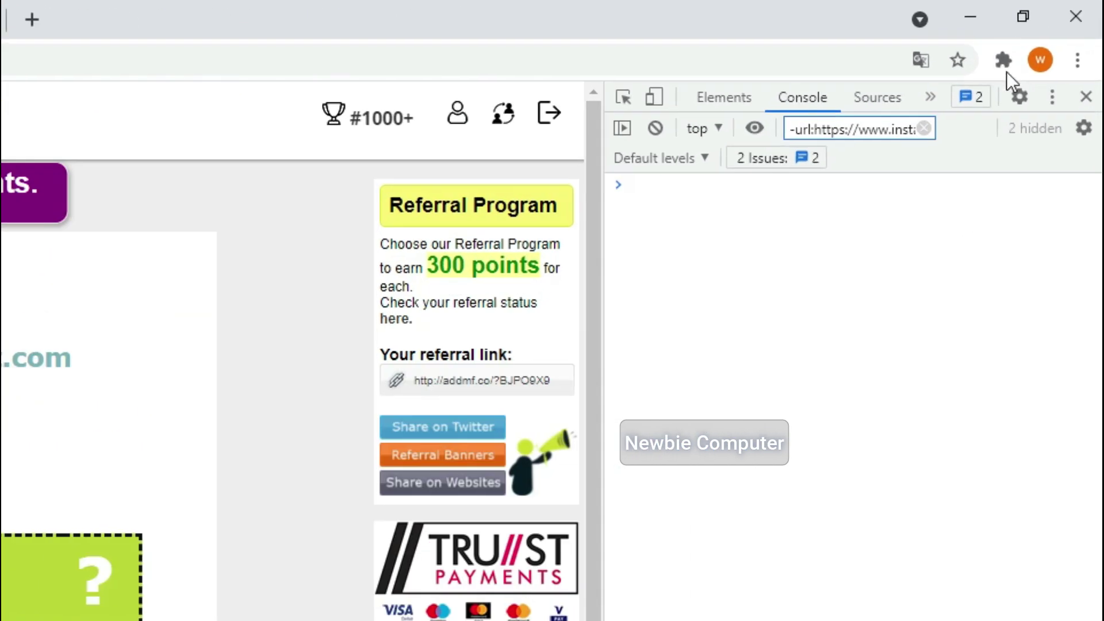
click(1054, 30)
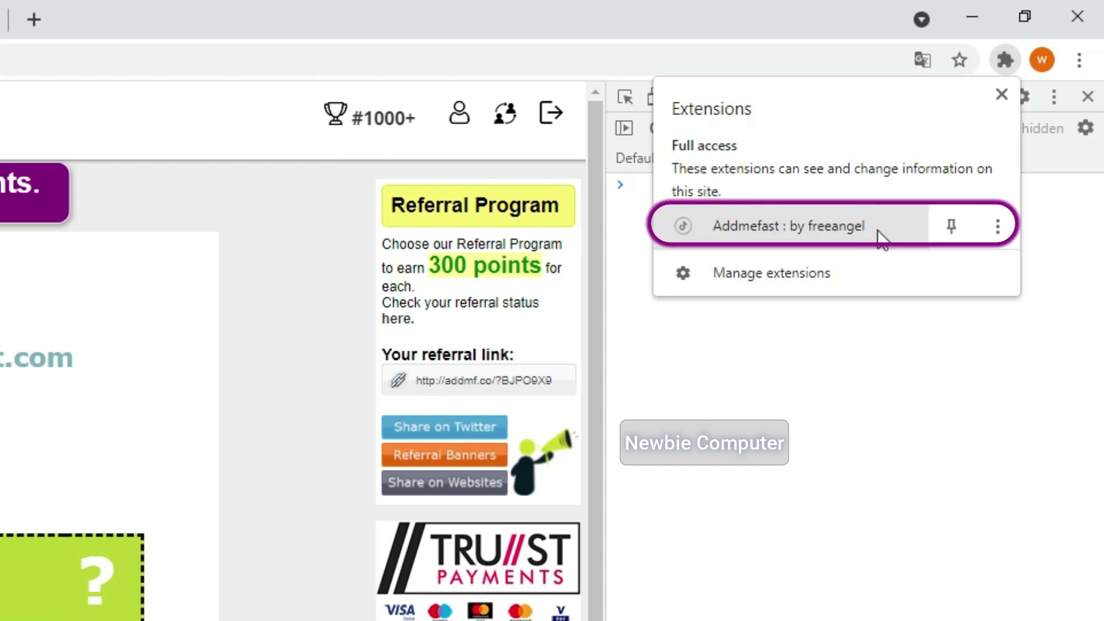
click(850, 233)
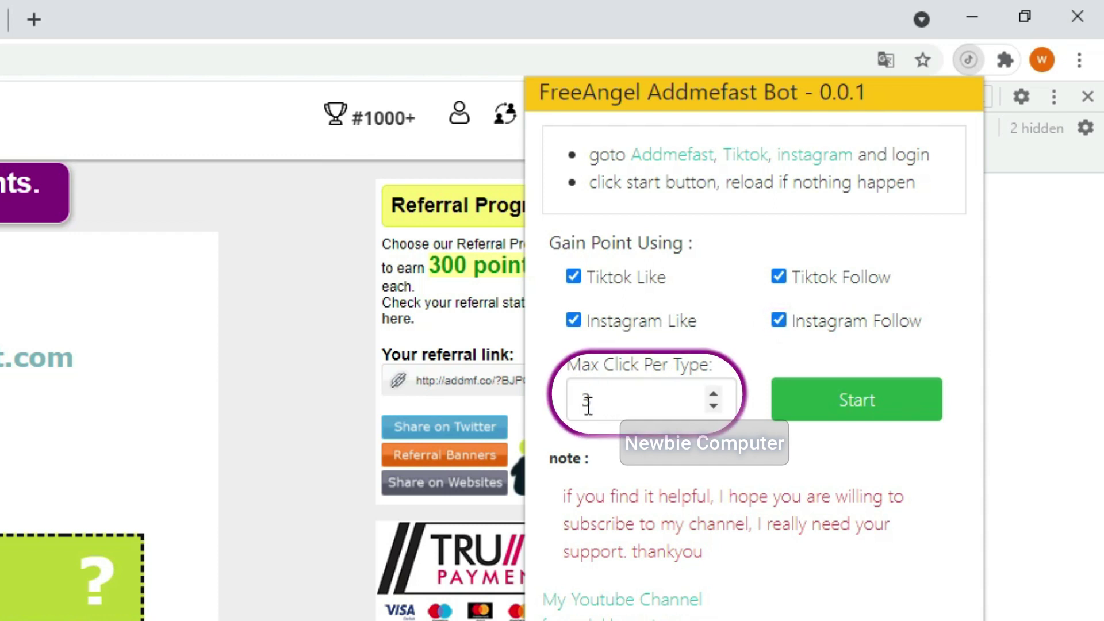
Start the bot, close the Extensions menu, and toggle DevTools with F12 to reopen the console.
click(843, 410)
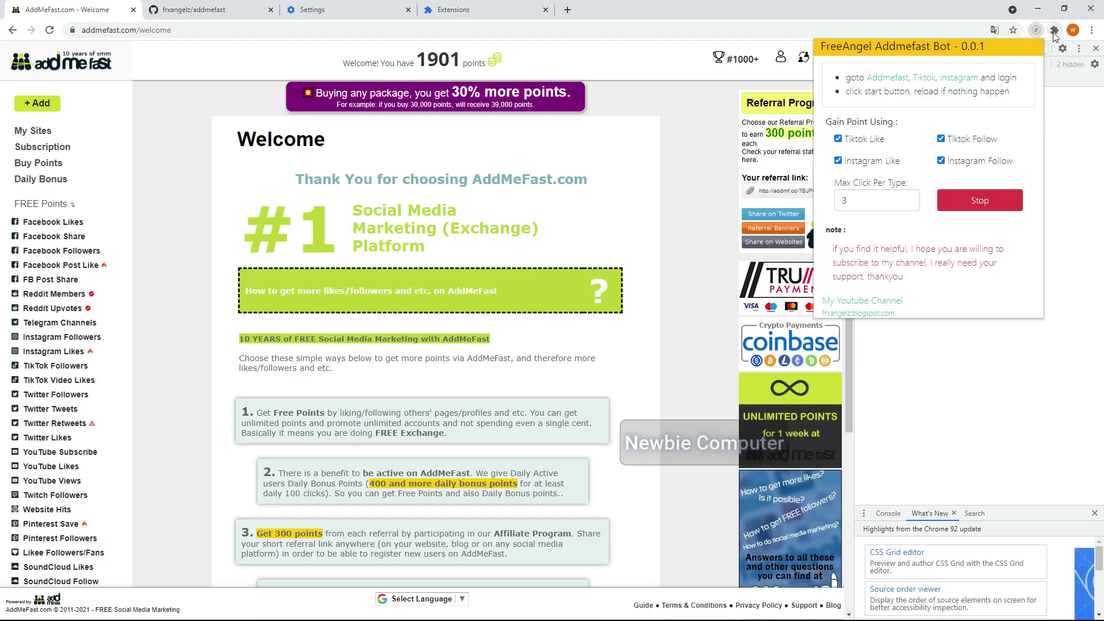
click(1006, 59)
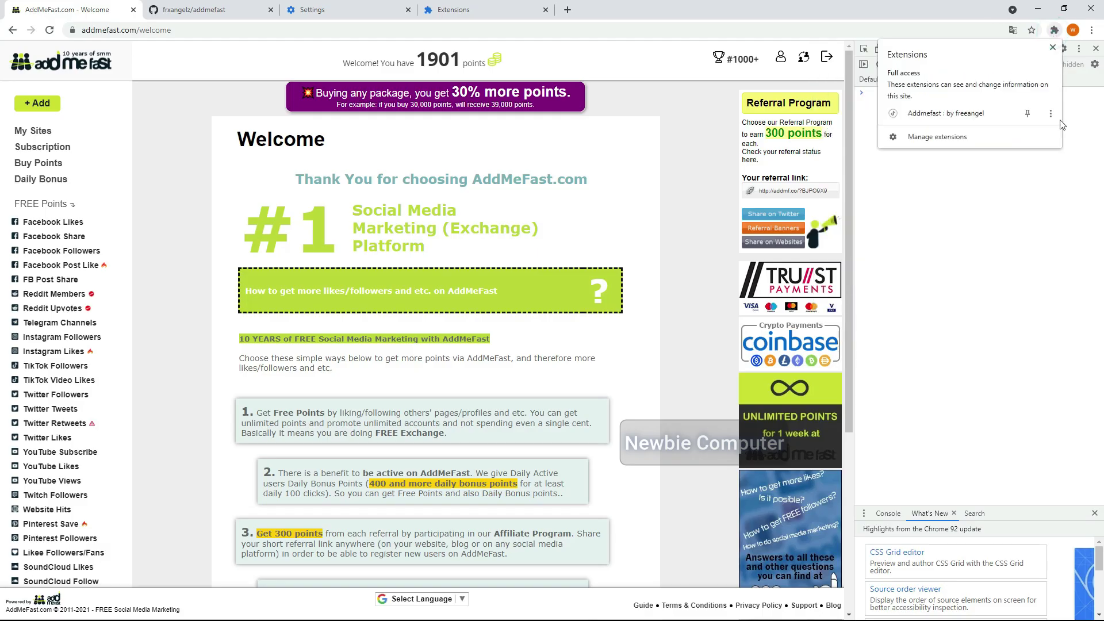
click(1057, 30)
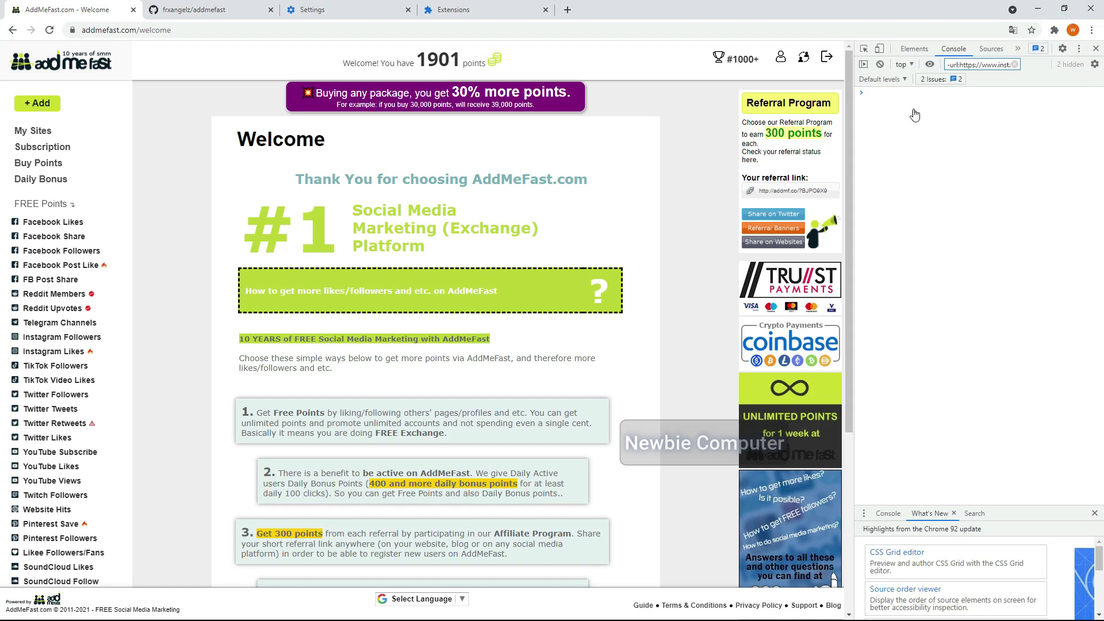
key(F12)
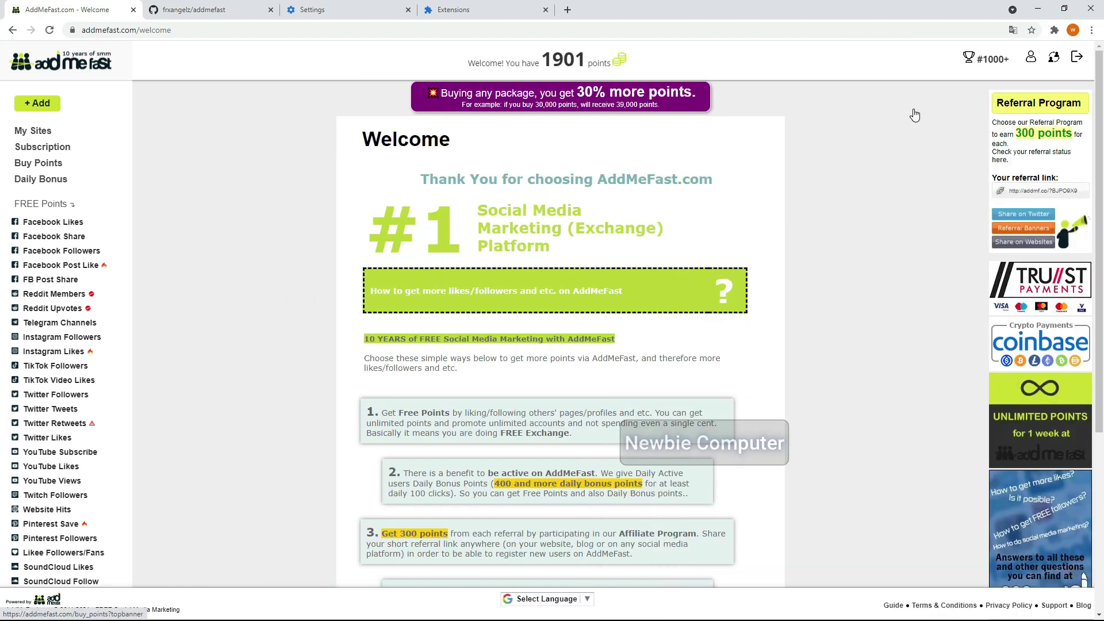
key(F12)
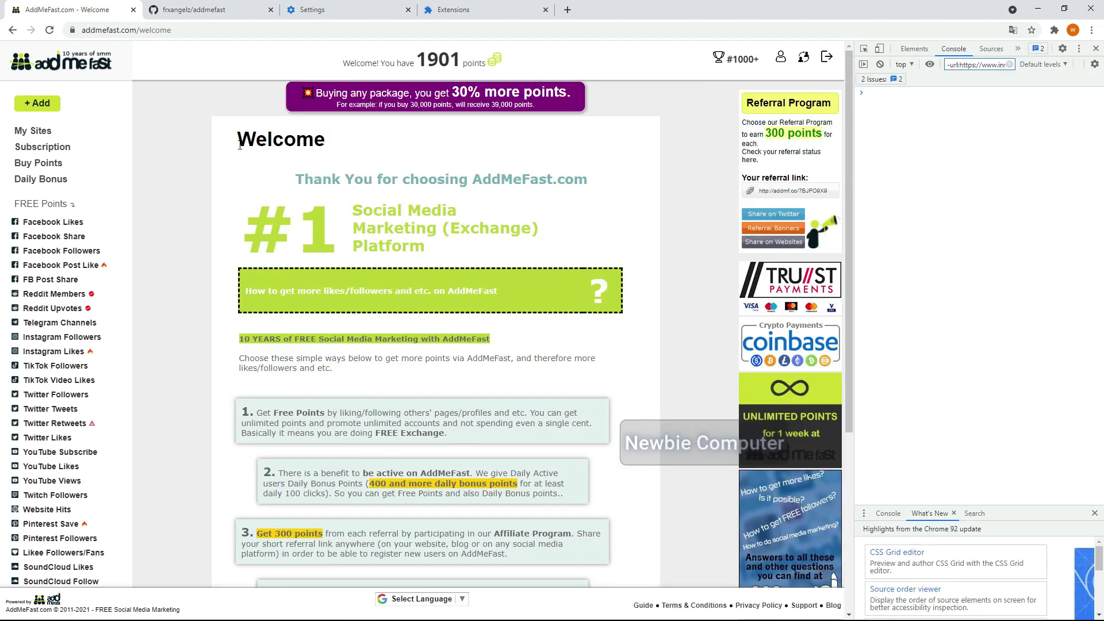
Reload the AddMeFast page from its right-click menu.
right_click(138, 123)
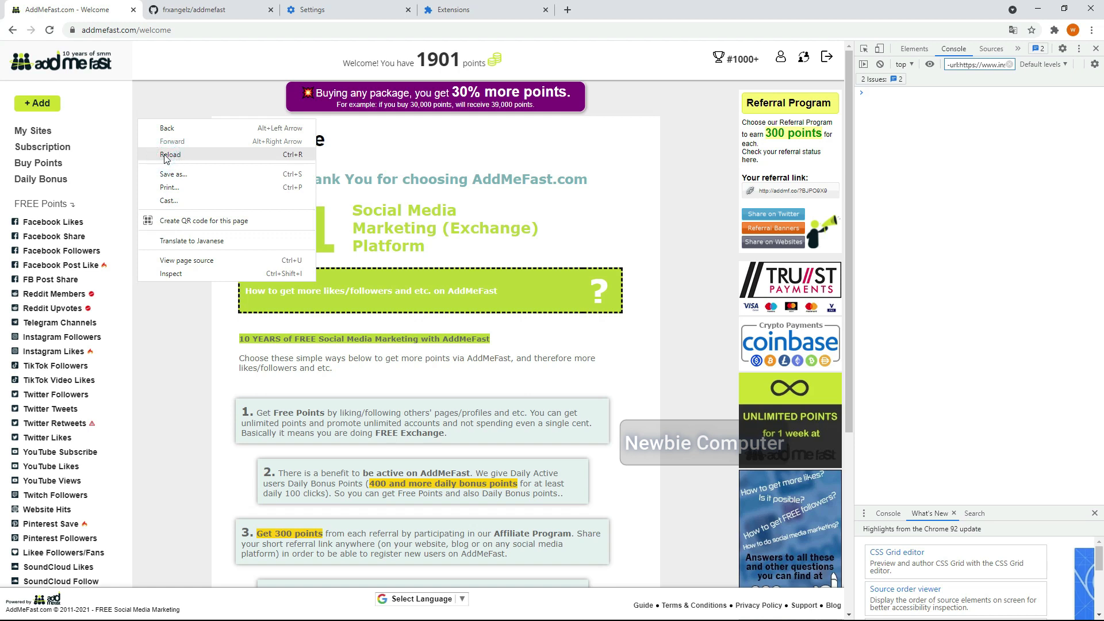
click(167, 155)
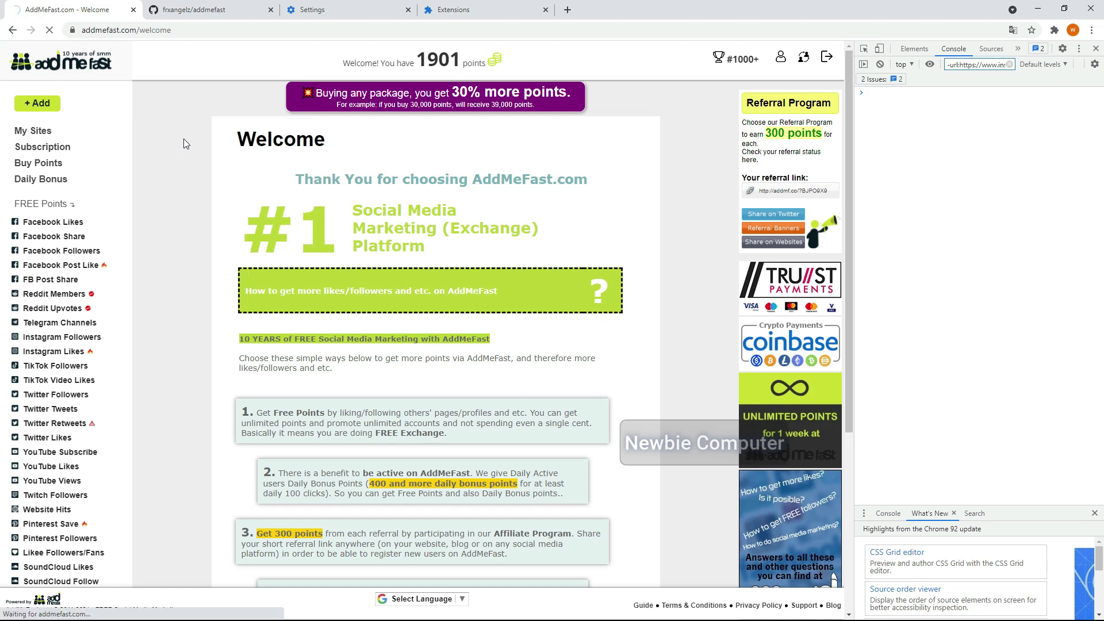